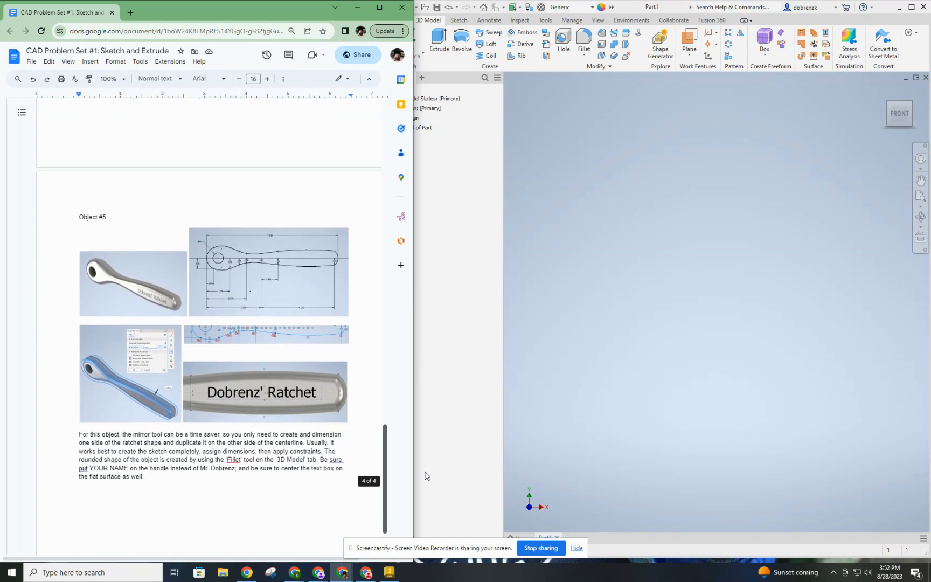
Step: Enlarge the CAD problem set document to 200% at the Object #1 section
{"action": "scroll", "coordinate": [377, 302], "scroll_direction": "up", "scroll_amount": 12}
{"action": "scroll", "coordinate": [377, 242], "scroll_direction": "up", "scroll_amount": 15}
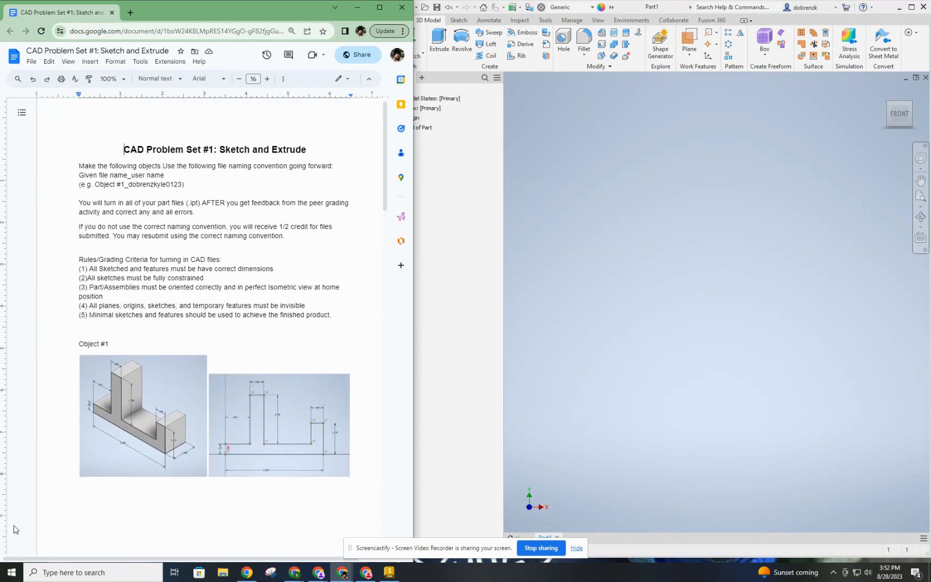
{"action": "left_click", "coordinate": [124, 81]}
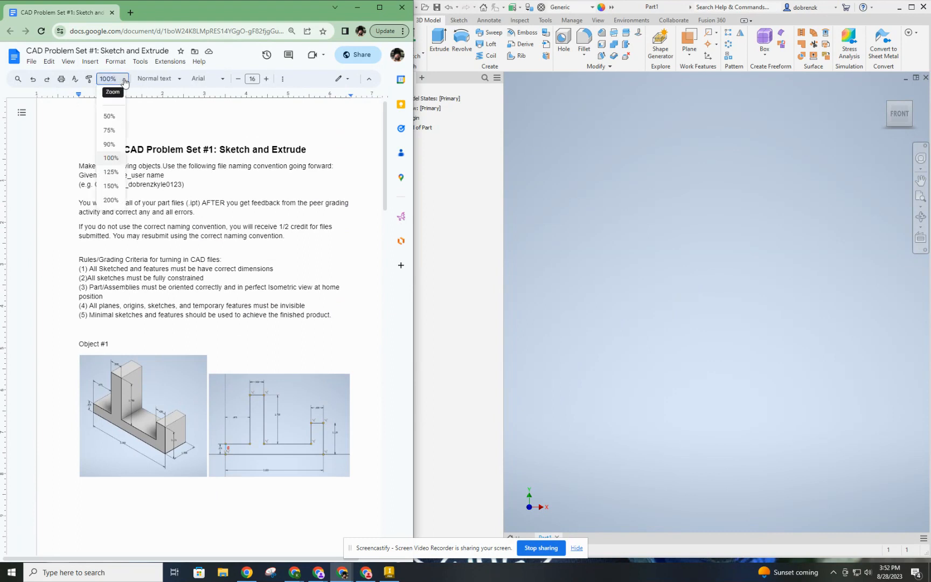
{"action": "left_click", "coordinate": [111, 200]}
{"action": "scroll", "coordinate": [245, 158], "scroll_direction": "down", "scroll_amount": 8}
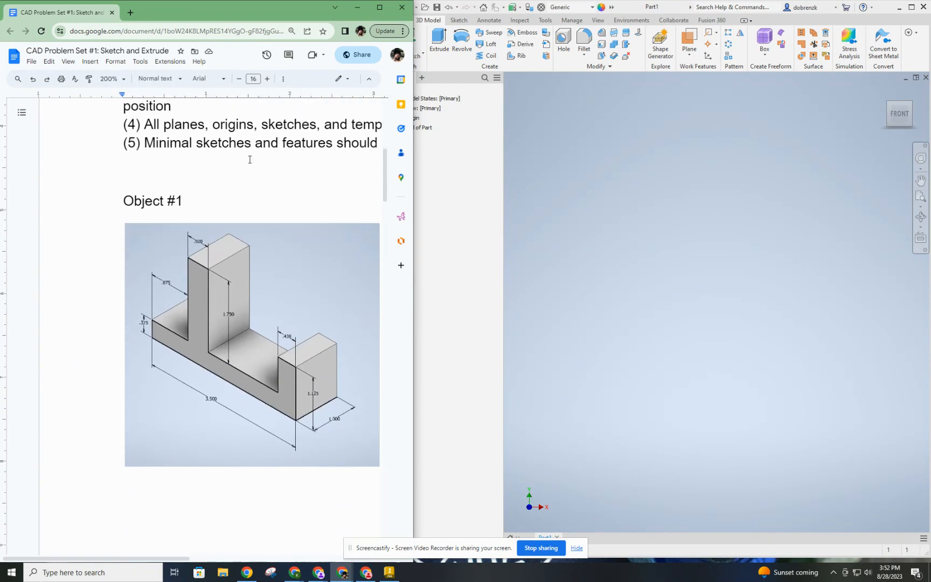
Step: Examine the Object #1 isometric view and its dimensioned front profile in the problem set document
{"action": "mouse_move", "coordinate": [143, 558]}
{"action": "left_mouse_down"}
{"action": "mouse_move", "coordinate": [203, 558]}
{"action": "mouse_move", "coordinate": [302, 532]}
{"action": "mouse_move", "coordinate": [173, 532]}
{"action": "mouse_move", "coordinate": [259, 517]}
{"action": "mouse_move", "coordinate": [178, 496]}
{"action": "left_mouse_up"}
{"action": "scroll", "coordinate": [232, 455], "scroll_direction": "down", "scroll_amount": 5}
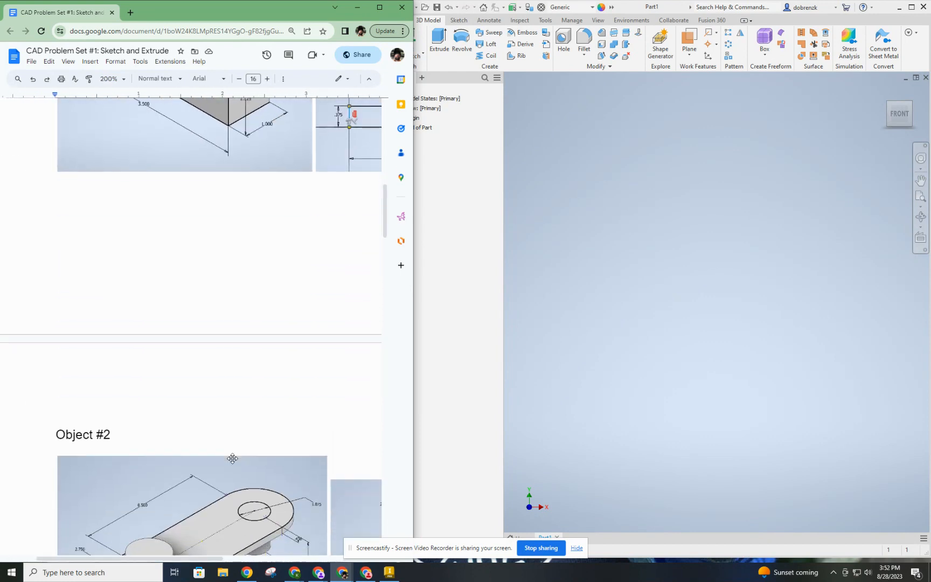
{"action": "scroll", "coordinate": [231, 457], "scroll_direction": "down", "scroll_amount": 10}
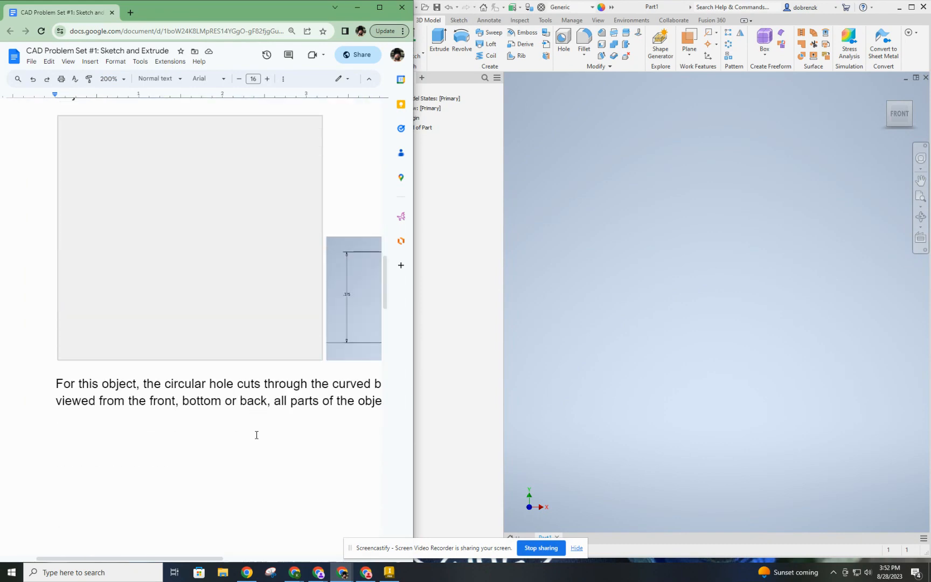
{"action": "scroll", "coordinate": [256, 435], "scroll_direction": "up", "scroll_amount": 3}
{"action": "scroll", "coordinate": [255, 431], "scroll_direction": "up", "scroll_amount": 12}
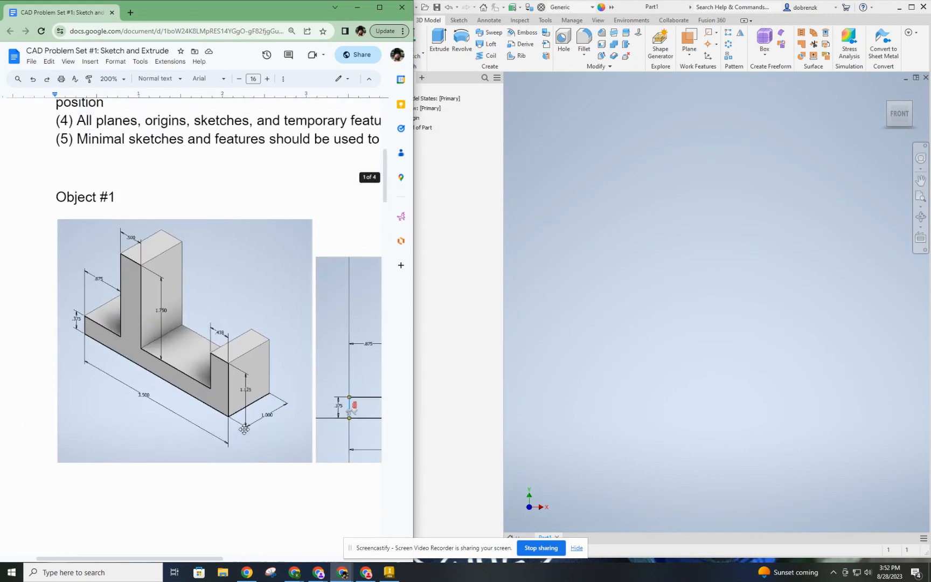
{"action": "scroll", "coordinate": [185, 487], "scroll_direction": "down", "scroll_amount": 1}
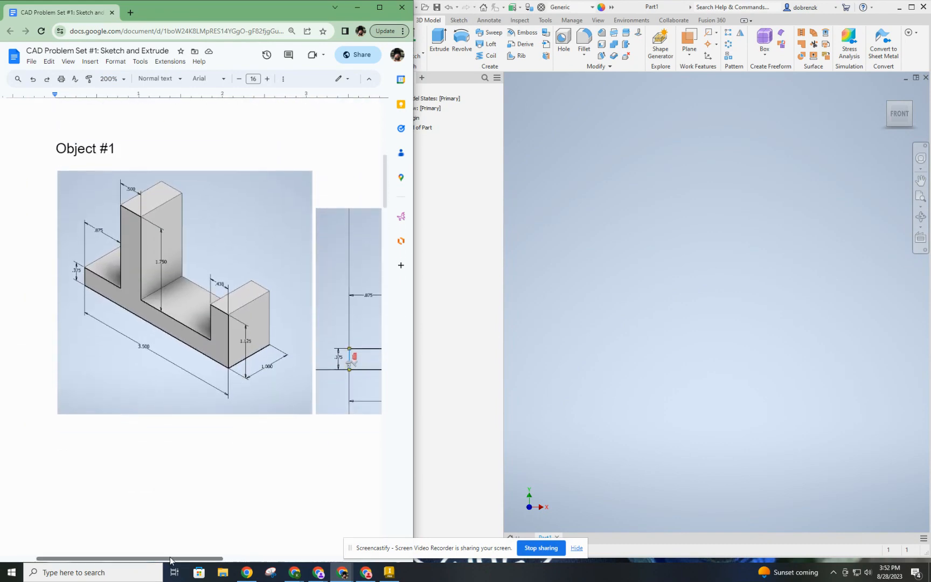
{"action": "mouse_move", "coordinate": [170, 561]}
{"action": "left_mouse_down"}
{"action": "mouse_move", "coordinate": [200, 561]}
{"action": "mouse_move", "coordinate": [181, 560]}
{"action": "left_mouse_up"}
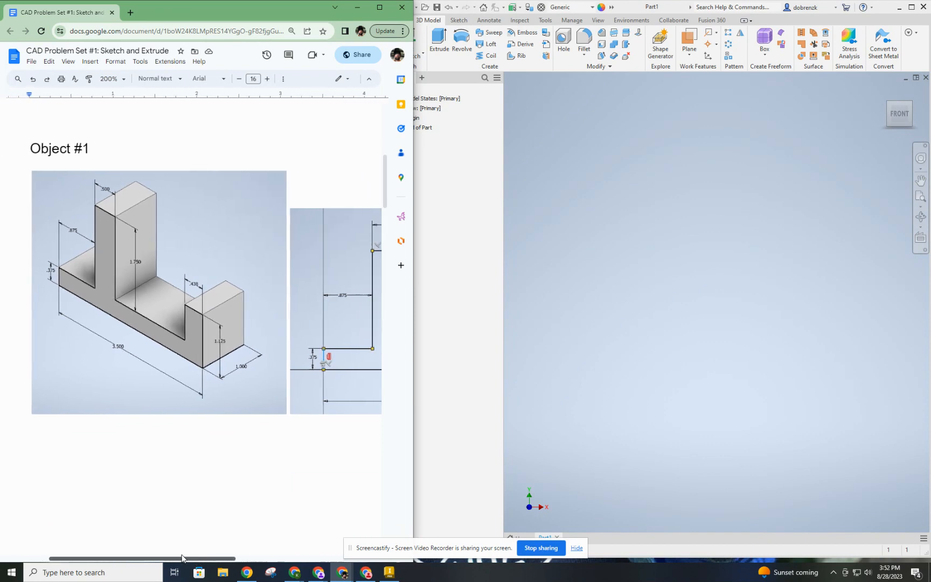
{"action": "left_click", "coordinate": [116, 253]}
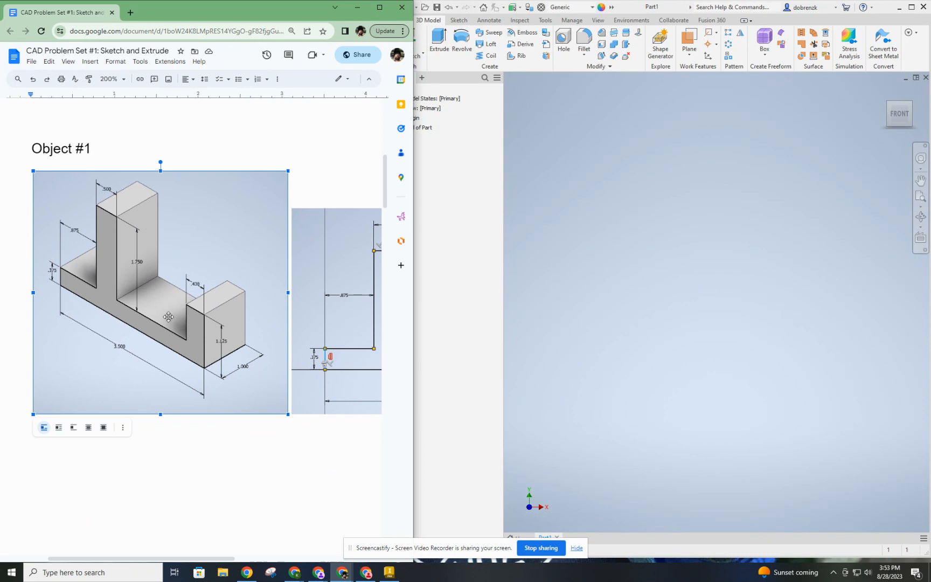
{"action": "left_click", "coordinate": [175, 518]}
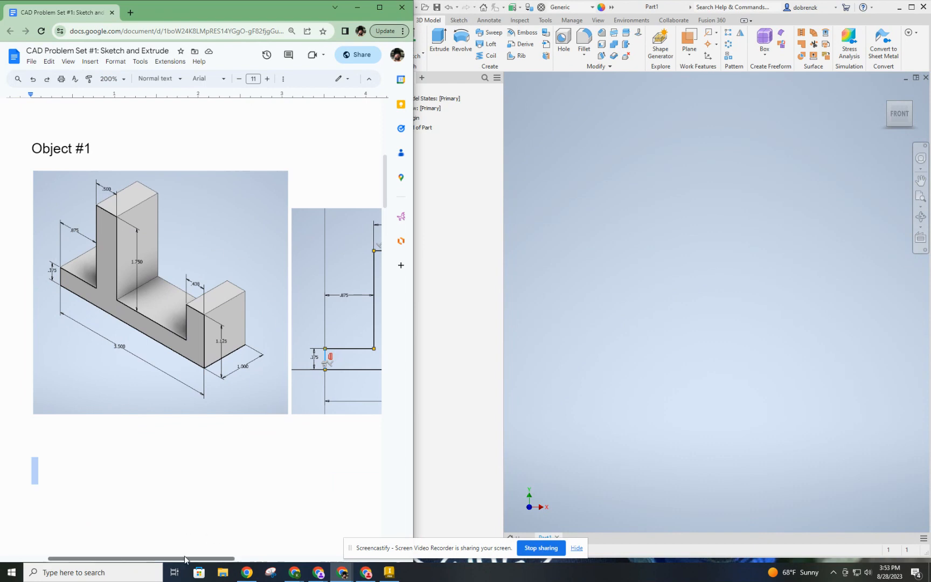
{"action": "left_click_drag", "start_coordinate": [192, 558], "coordinate": [293, 547]}
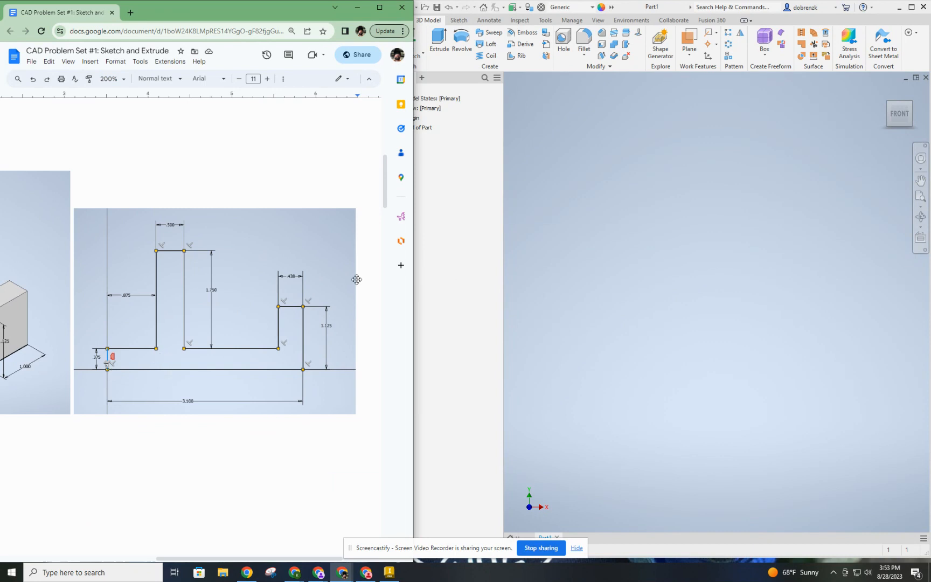
Step: Switch to Inventor and start a 2D sketch on the XY Plane of the empty part
{"action": "left_click", "coordinate": [566, 136]}
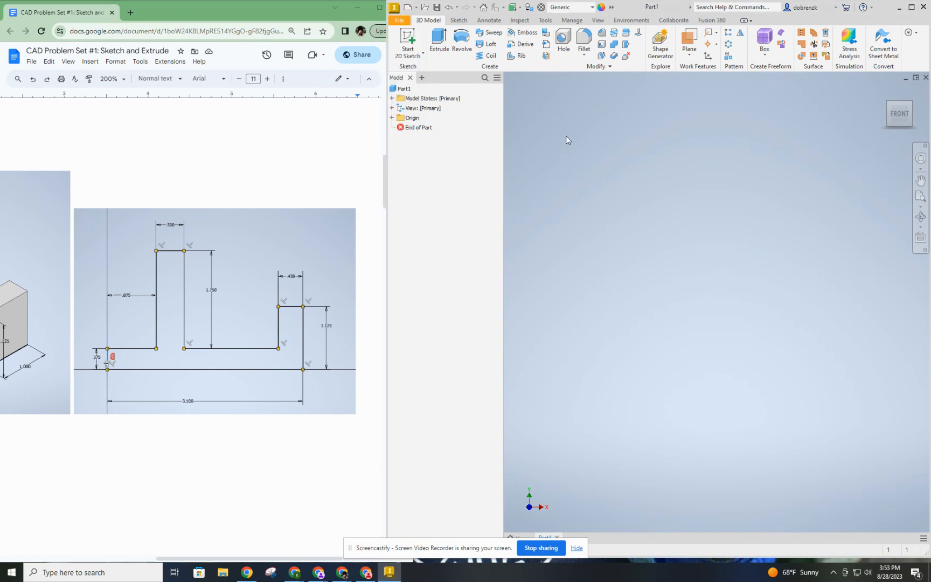
{"action": "left_click", "coordinate": [411, 39]}
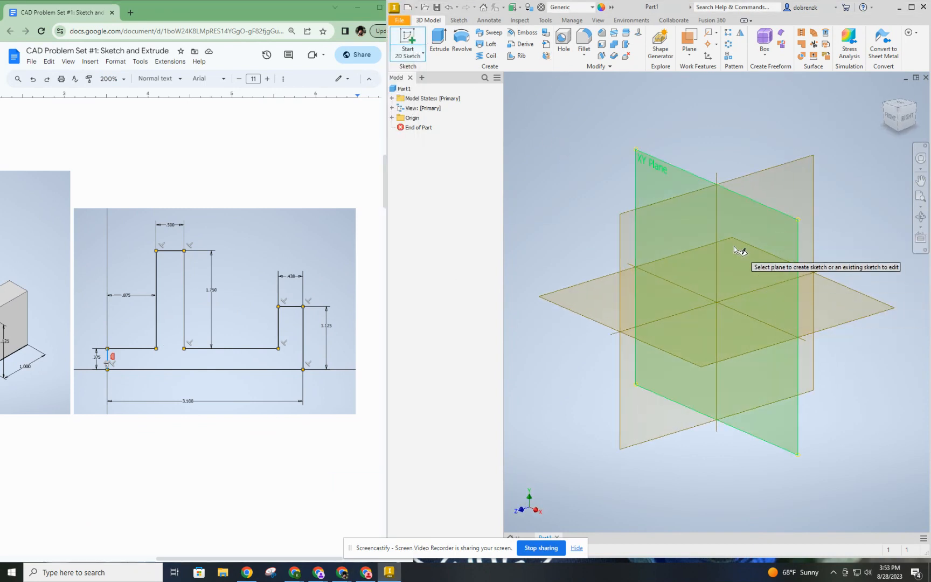
{"action": "left_click", "coordinate": [751, 244]}
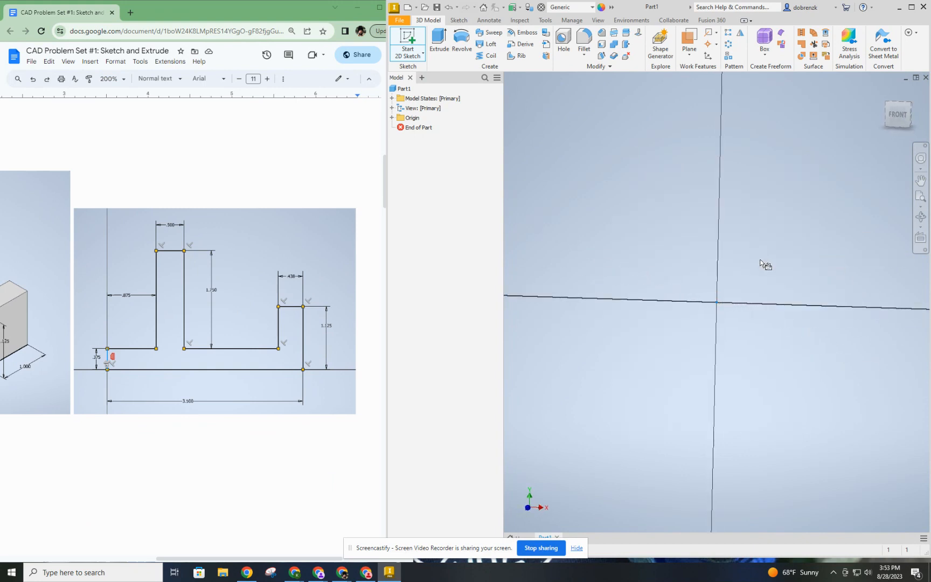
{"action": "mouse_move", "coordinate": [782, 337]}
{"action": "middle_mouse_down"}
{"action": "mouse_move", "coordinate": [755, 365]}
{"action": "mouse_move", "coordinate": [660, 405]}
{"action": "mouse_move", "coordinate": [629, 388]}
{"action": "middle_mouse_up"}
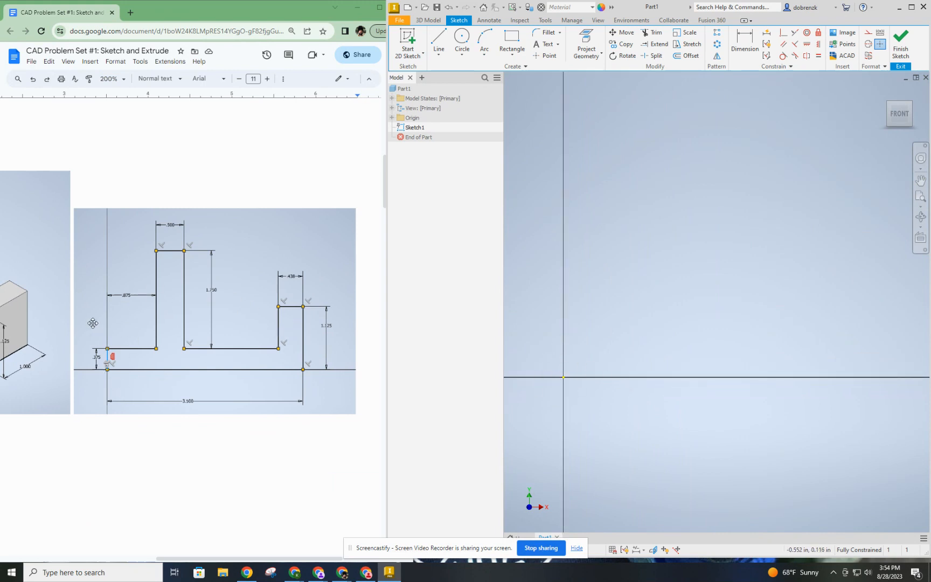
Step: From the origin, sketch connected lines about 0.11 in up, 0.31 in right, 0.57 in up, 0.14 in right and 0.57 in down
{"action": "left_click", "coordinate": [438, 39]}
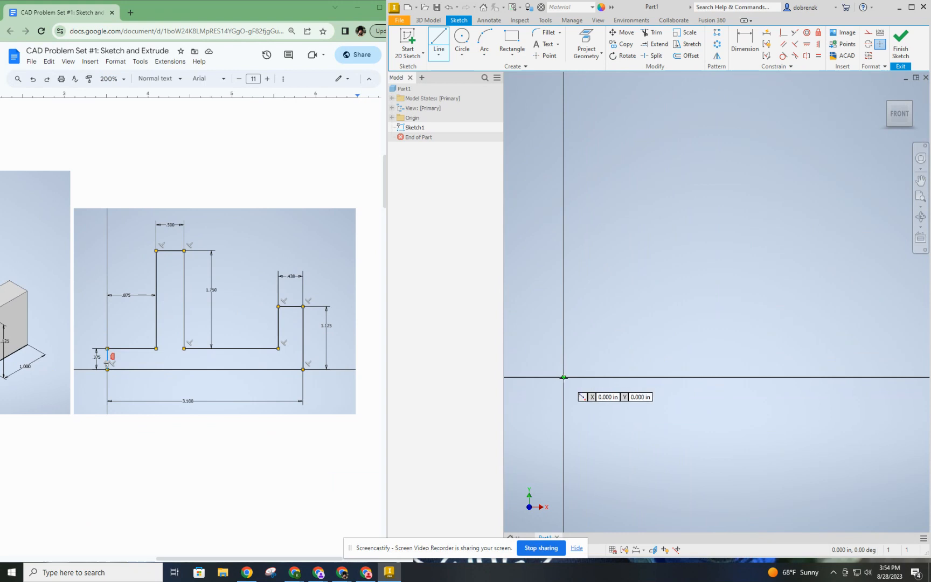
{"action": "left_click", "coordinate": [564, 378]}
{"action": "left_click", "coordinate": [564, 341]}
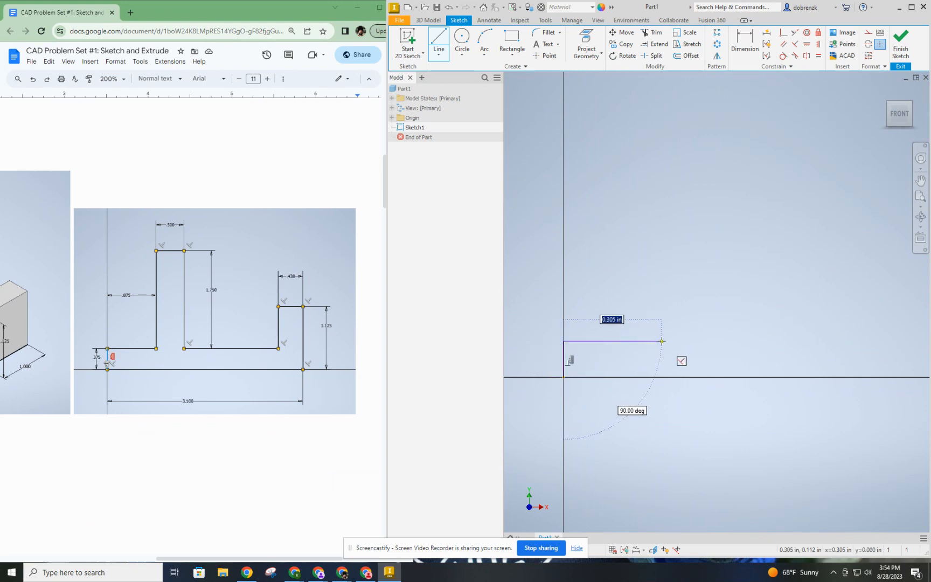
{"action": "left_click", "coordinate": [664, 341]}
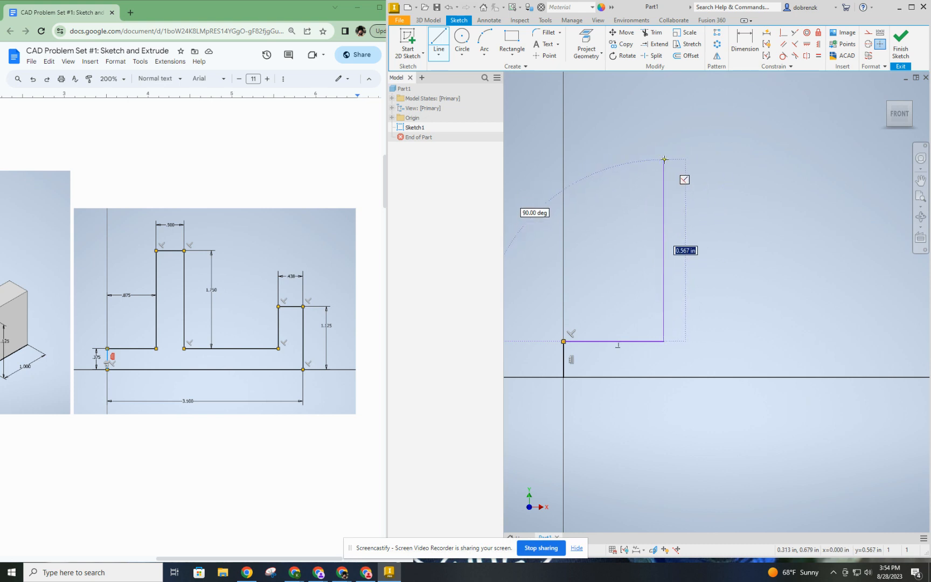
{"action": "left_click", "coordinate": [665, 159]}
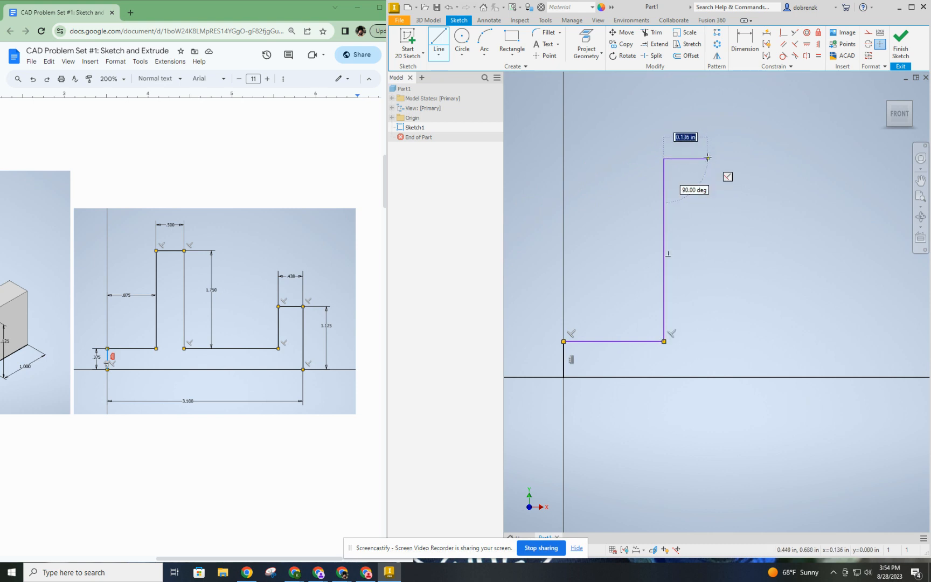
{"action": "left_click", "coordinate": [708, 158]}
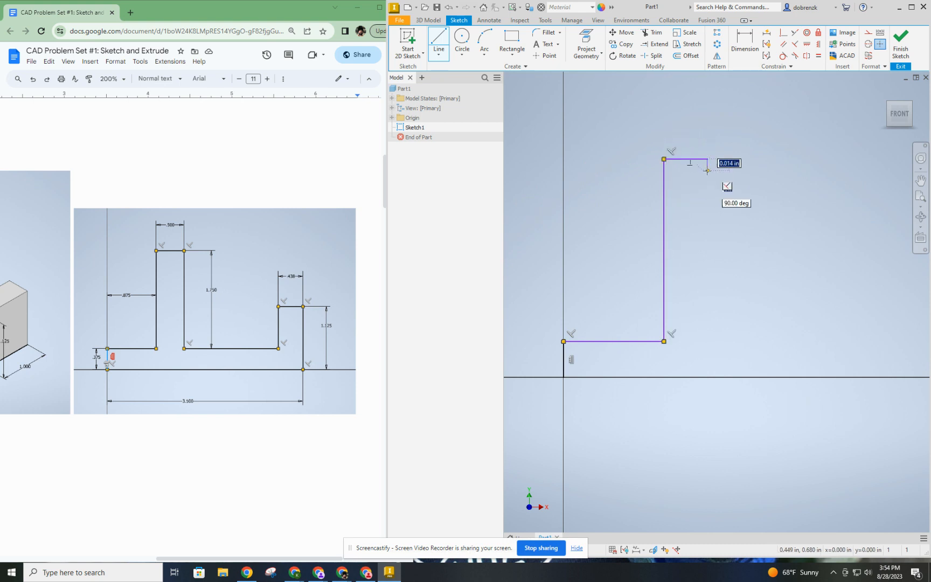
{"action": "left_click", "coordinate": [709, 341]}
Step: Continue the outline about 0.56 in right, 0.25 in up, 0.15 in right and down to the horizontal axis, closing it at the origin
{"action": "scroll", "coordinate": [754, 334], "scroll_direction": "down", "scroll_amount": 3}
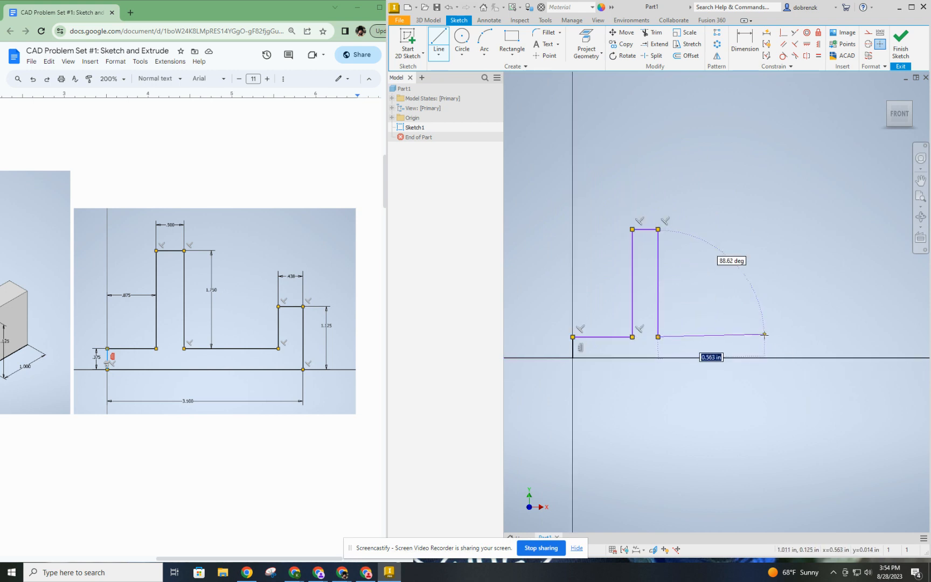
{"action": "left_click", "coordinate": [765, 337]}
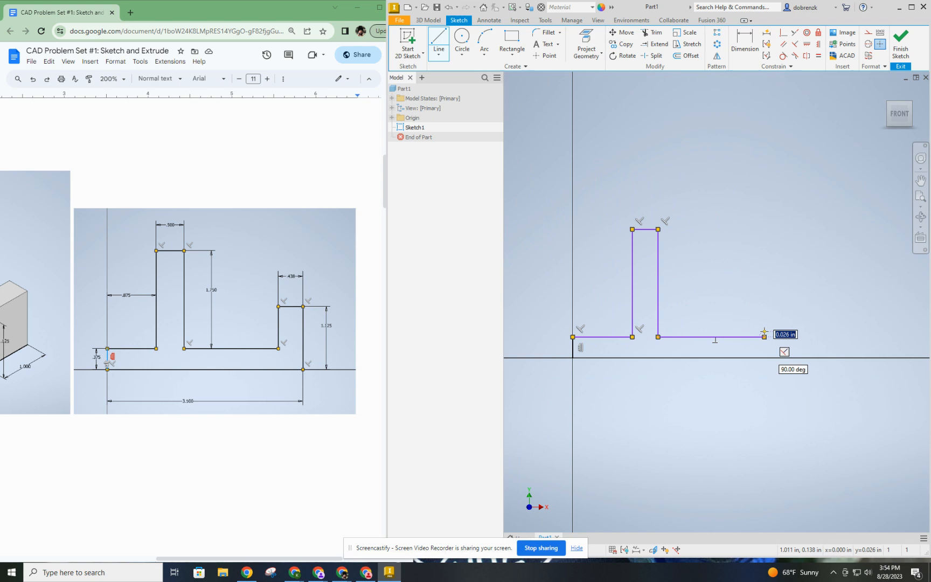
{"action": "left_click", "coordinate": [763, 288]}
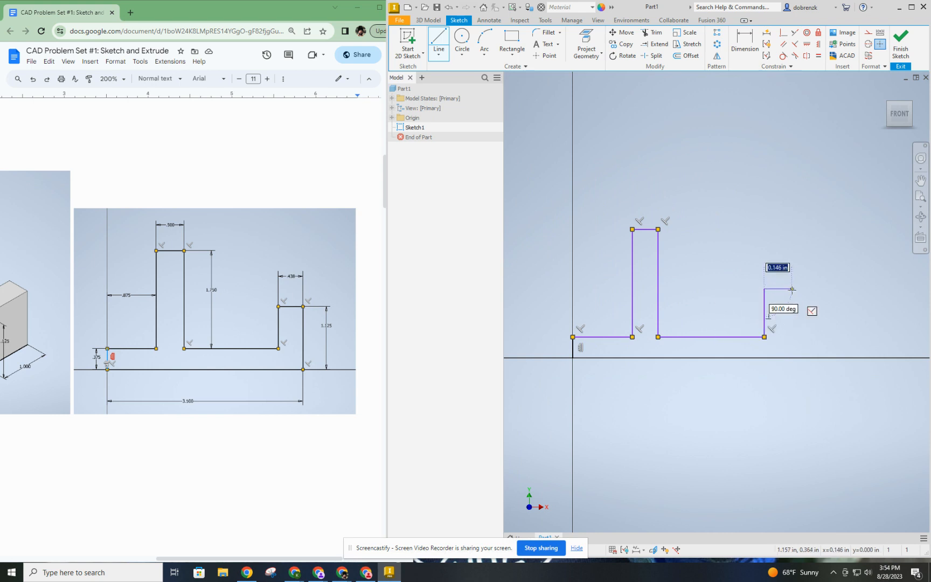
{"action": "left_click", "coordinate": [792, 290]}
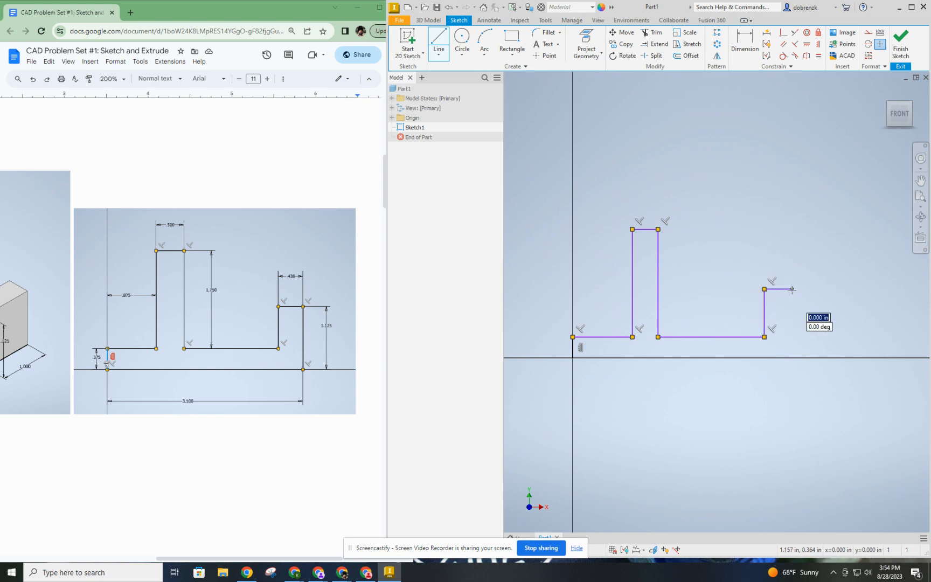
{"action": "left_click", "coordinate": [791, 358]}
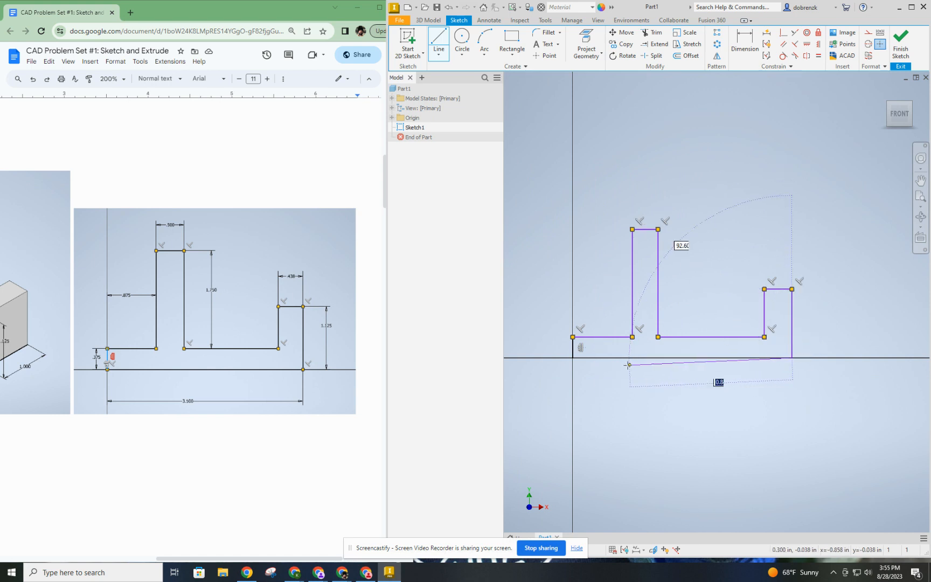
{"action": "left_click", "coordinate": [573, 358]}
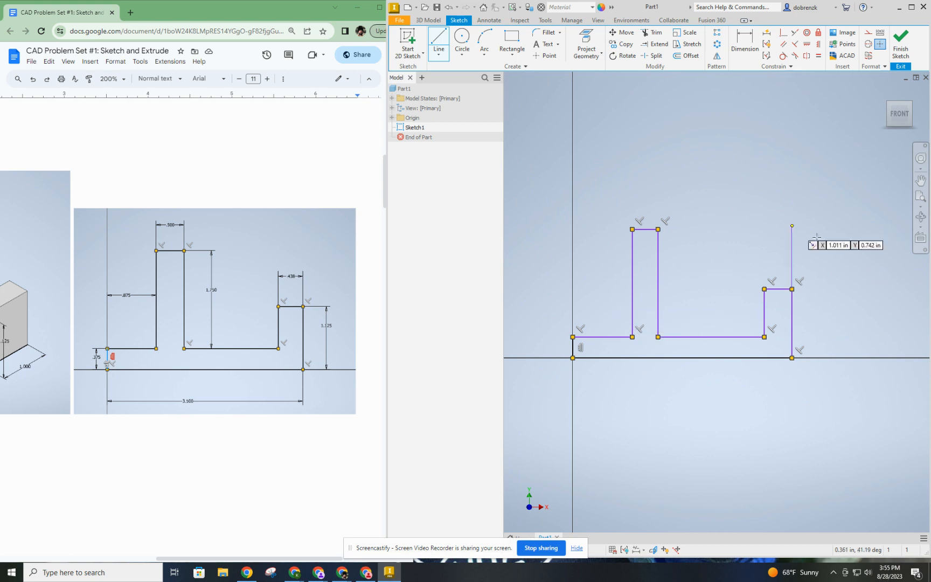
Step: Check the profile's geometric constraints by toggling their display and selecting the whole outline
{"action": "left_click", "coordinate": [743, 39]}
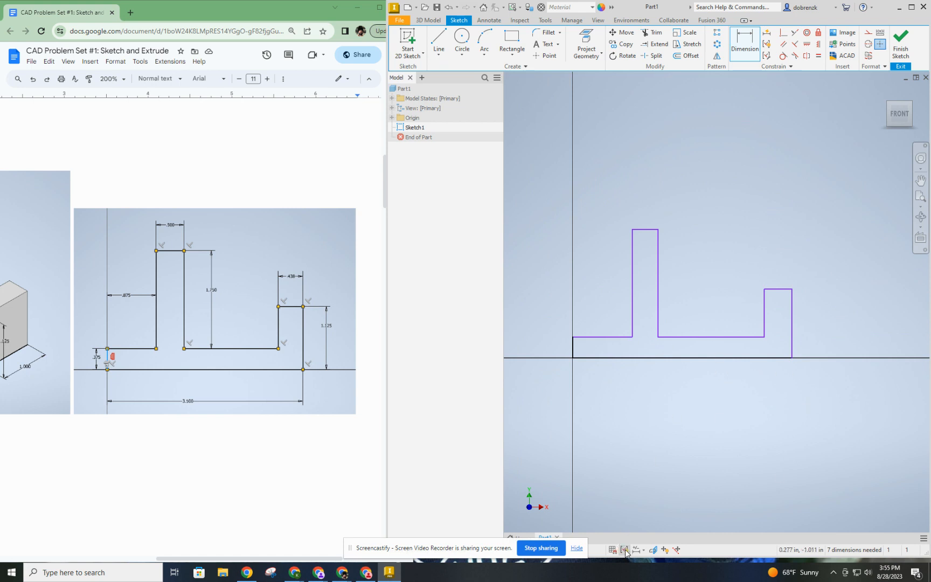
{"action": "key", "text": "Escape"}
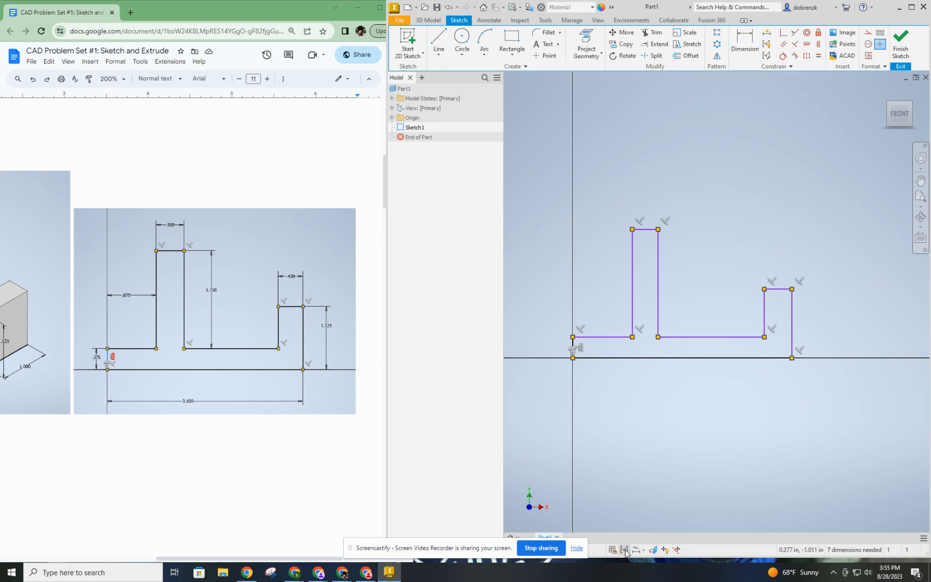
{"action": "left_click", "coordinate": [625, 550]}
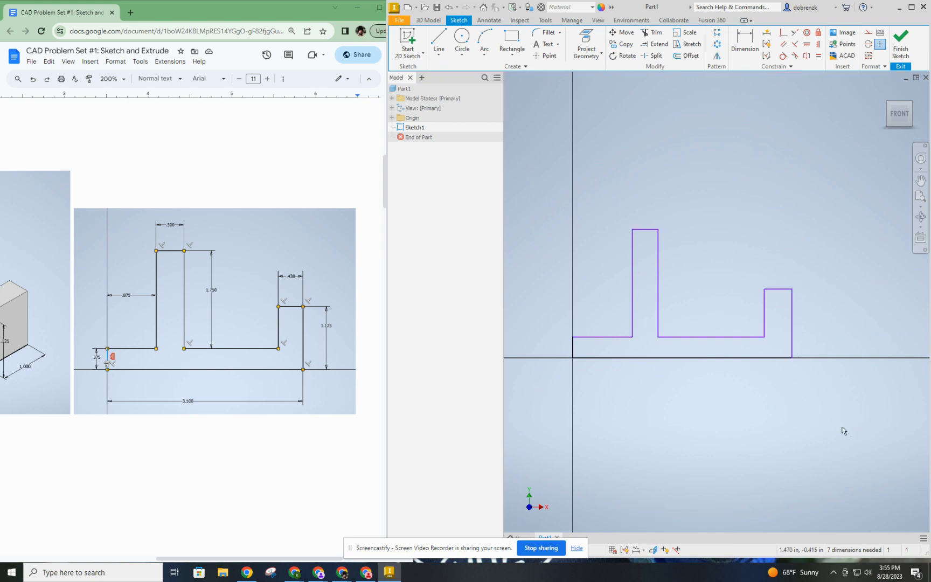
{"action": "mouse_move", "coordinate": [852, 436]}
{"action": "left_mouse_down"}
{"action": "mouse_move", "coordinate": [574, 259]}
{"action": "mouse_move", "coordinate": [539, 169]}
{"action": "left_mouse_up"}
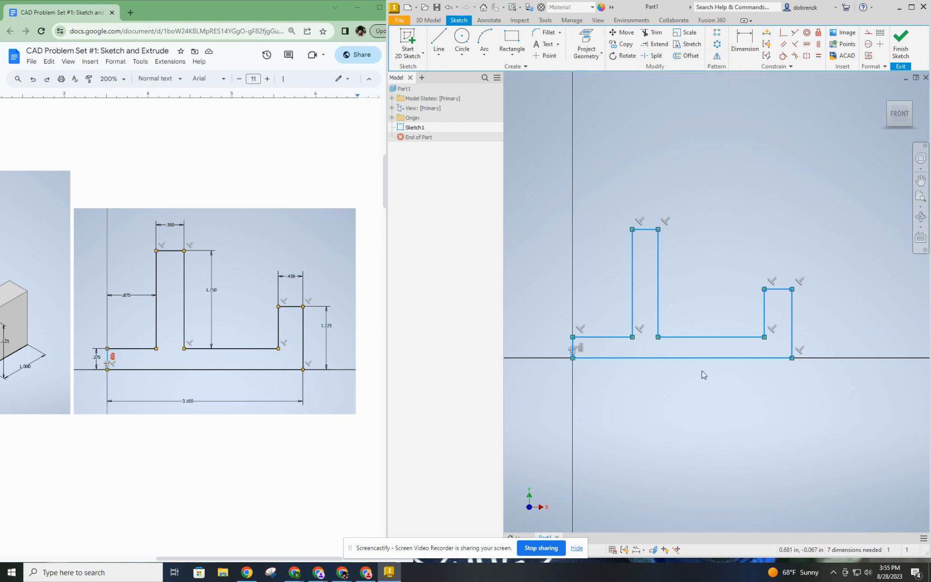
Step: Dimension the top edge of the tall upright and set its width to .500 in
{"action": "left_click", "coordinate": [745, 43]}
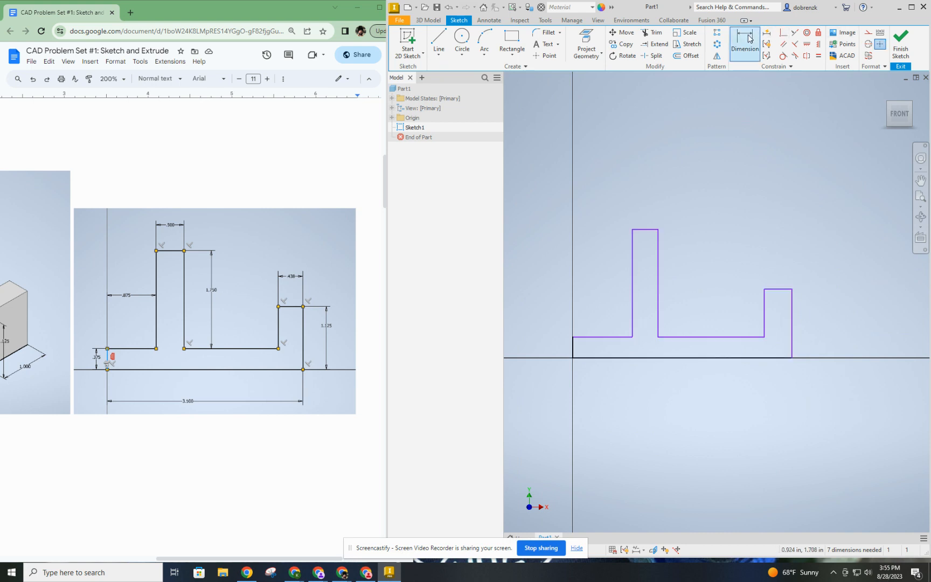
{"action": "left_click", "coordinate": [640, 230]}
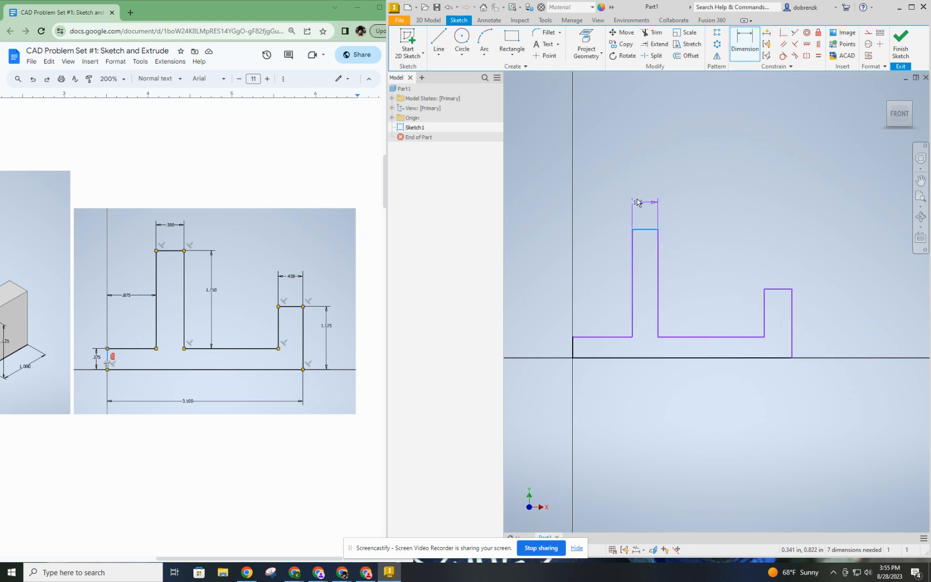
{"action": "left_click", "coordinate": [647, 192]}
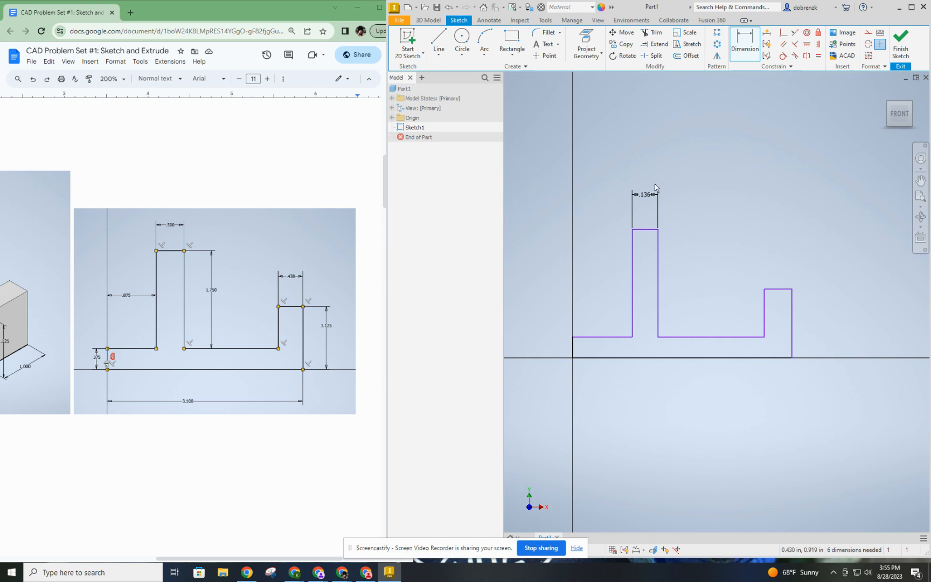
{"action": "double_click", "coordinate": [649, 195]}
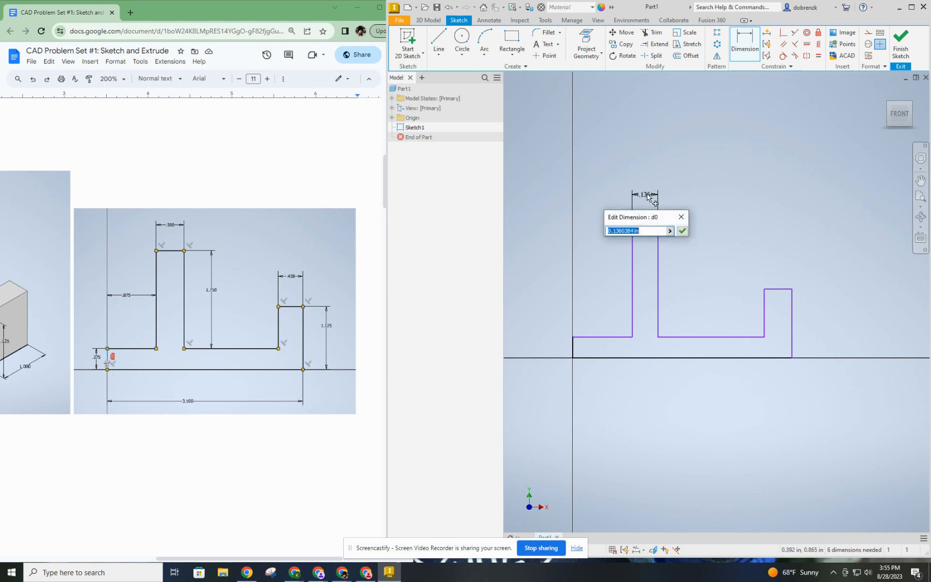
{"action": "type", "text": "500"}
{"action": "key", "text": "Return"}
{"action": "scroll", "coordinate": [596, 291], "scroll_direction": "down", "scroll_amount": 4}
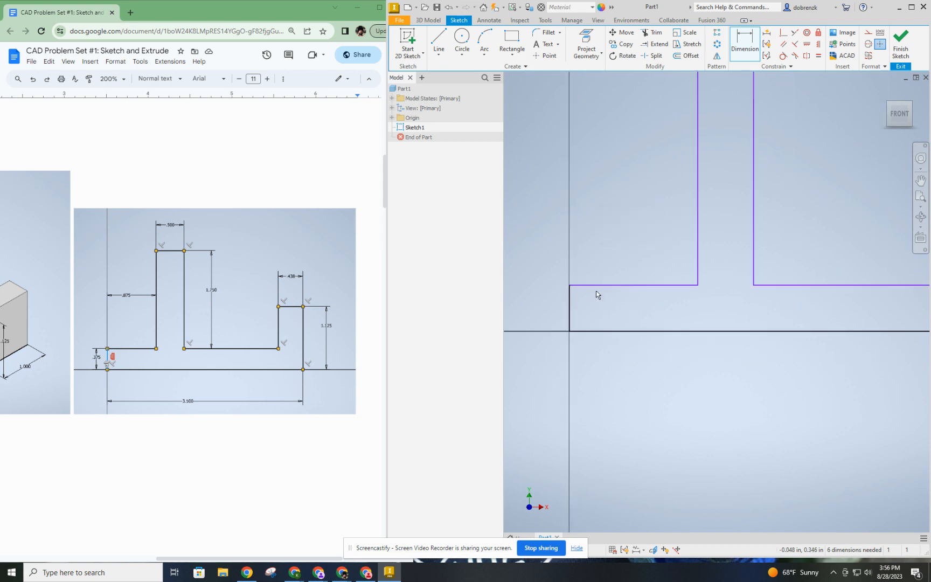
Step: Dimension the full-length bottom edge of the profile and set its length to 3.500 in
{"action": "middle_click_drag", "start_coordinate": [760, 205], "coordinate": [723, 259]}
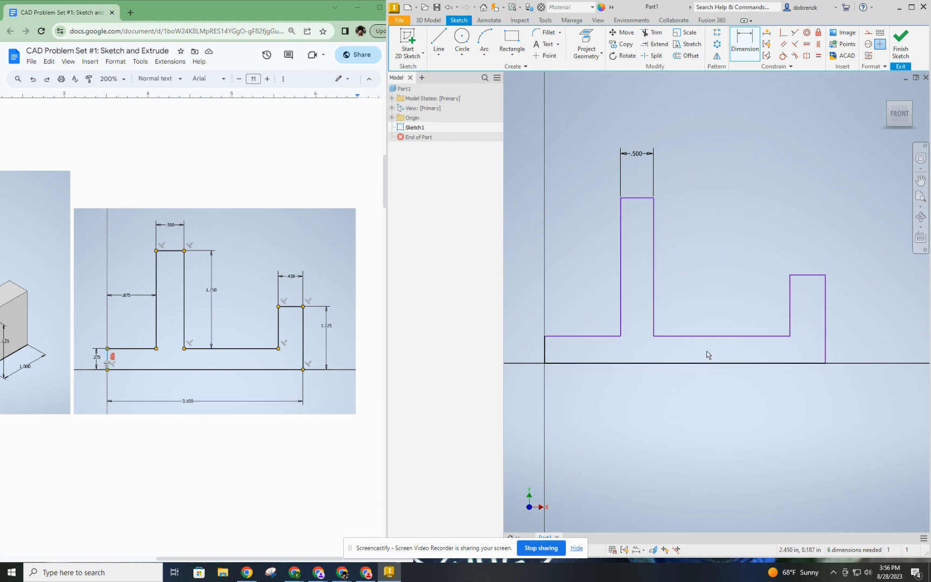
{"action": "left_click", "coordinate": [697, 365]}
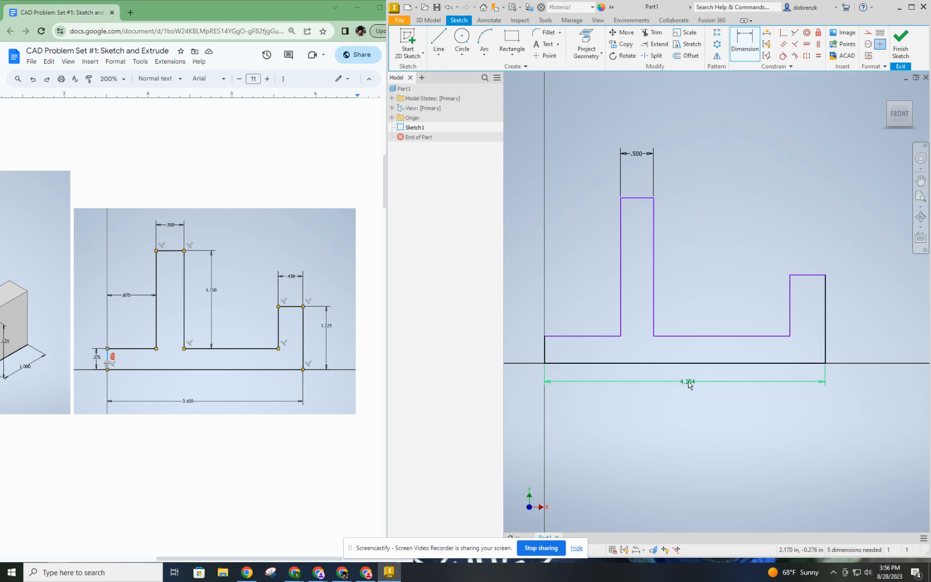
{"action": "left_click", "coordinate": [688, 381]}
{"action": "type", "text": ".352"}
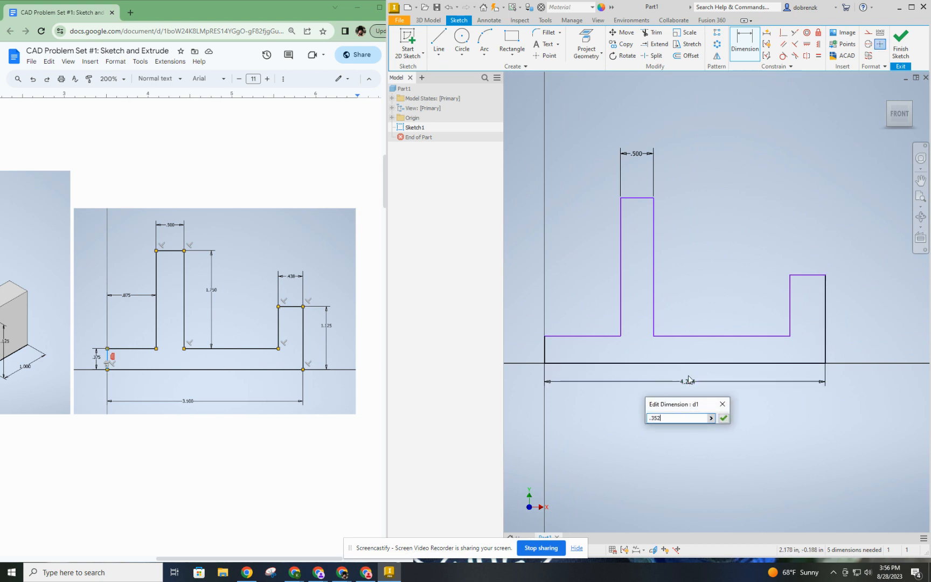
{"action": "key", "text": "BackSpace"}
{"action": "key", "text": "BackSpace"}
{"action": "key", "text": "Return"}
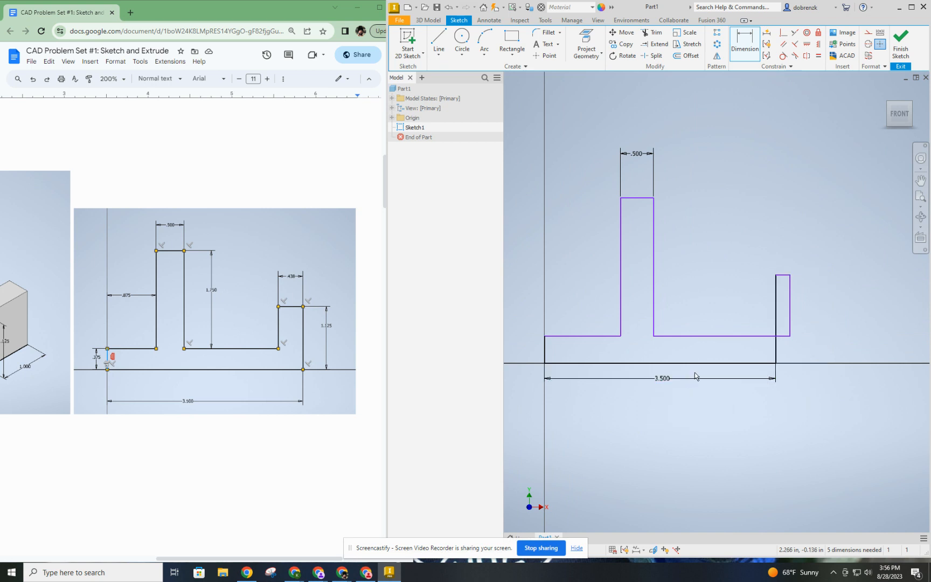
Step: Move the short upright's inner vertical edge back inside the profile, leaving the upright about 0.44 in wide
{"action": "scroll", "coordinate": [720, 333], "scroll_direction": "down", "scroll_amount": 5}
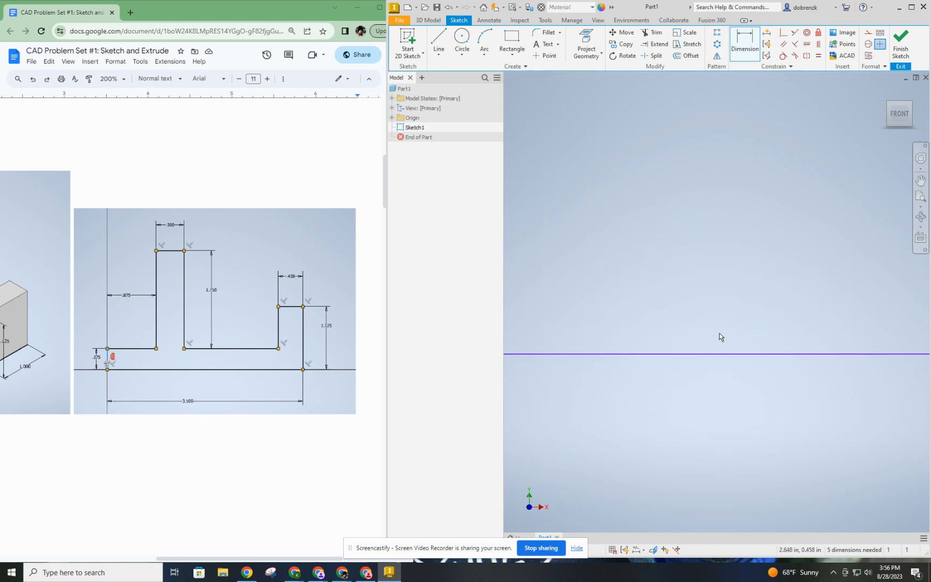
{"action": "scroll", "coordinate": [719, 333], "scroll_direction": "up", "scroll_amount": 5}
{"action": "scroll", "coordinate": [712, 341], "scroll_direction": "up", "scroll_amount": 3}
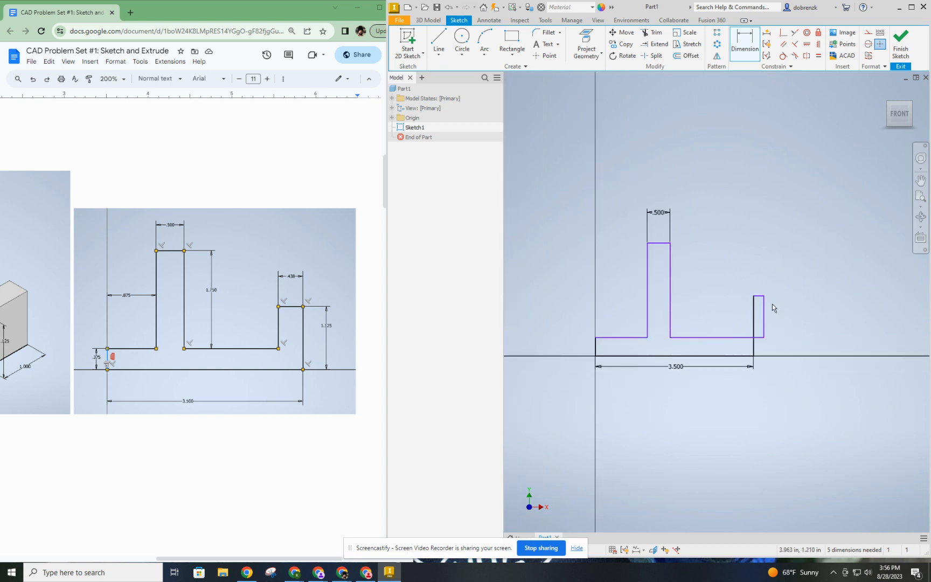
{"action": "key", "text": "Escape"}
{"action": "left_click_drag", "start_coordinate": [765, 331], "coordinate": [735, 323]}
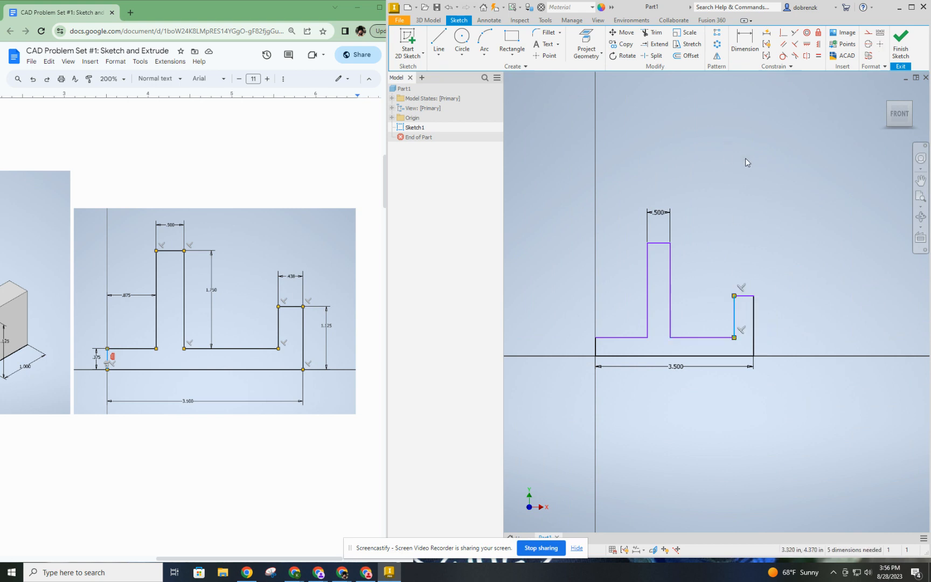
{"action": "left_click", "coordinate": [744, 44]}
{"action": "left_click", "coordinate": [749, 39]}
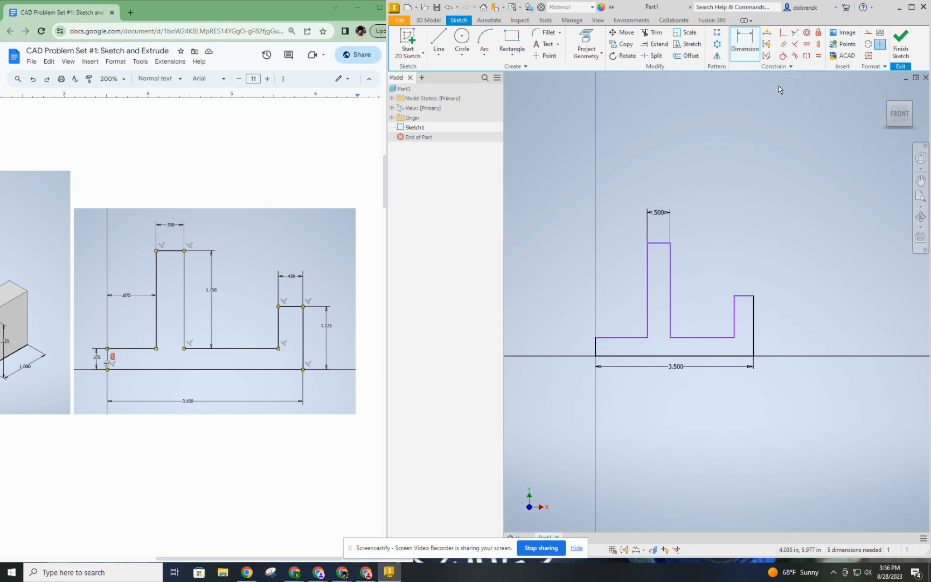
{"action": "key", "text": "Escape"}
{"action": "right_click", "coordinate": [775, 118]}
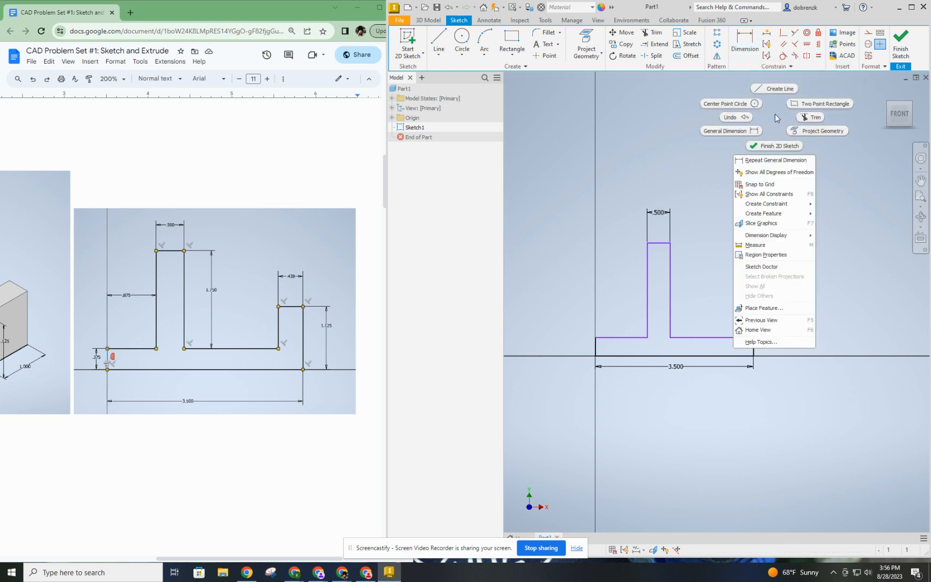
{"action": "left_click", "coordinate": [697, 119]}
{"action": "left_click", "coordinate": [751, 49]}
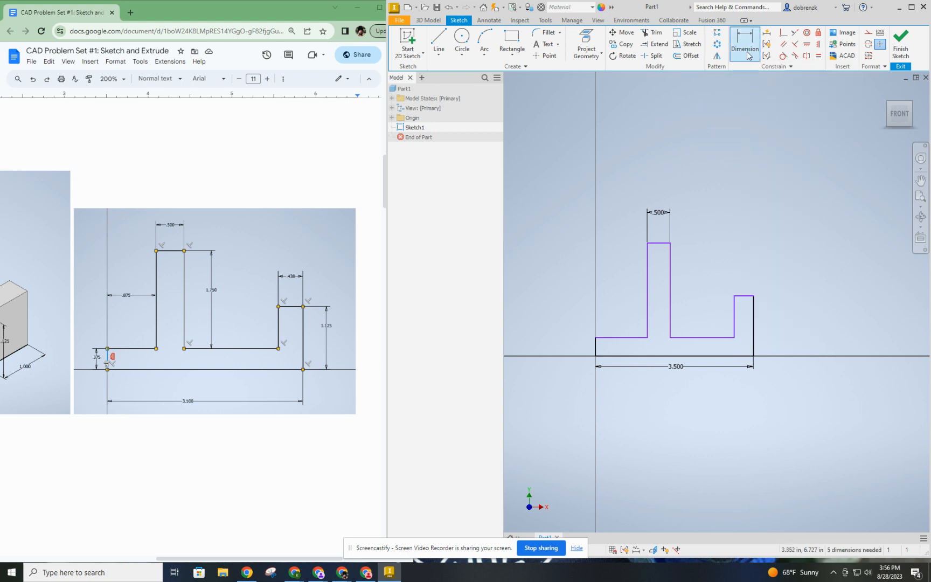
{"action": "right_click", "coordinate": [789, 122]}
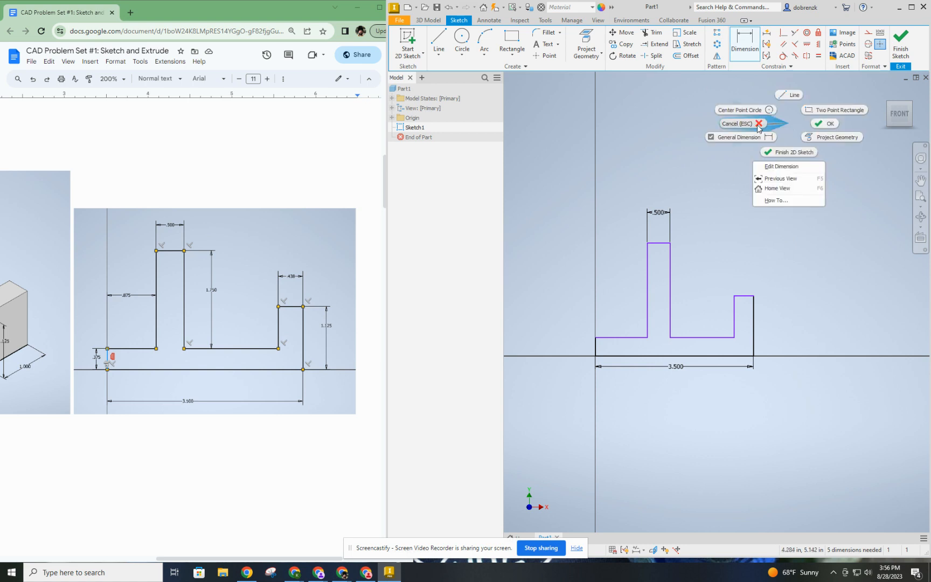
{"action": "left_click", "coordinate": [738, 124]}
Step: Dimension the outer vertical edge of the short upright and set its height to 1.125 in
{"action": "left_click", "coordinate": [747, 50]}
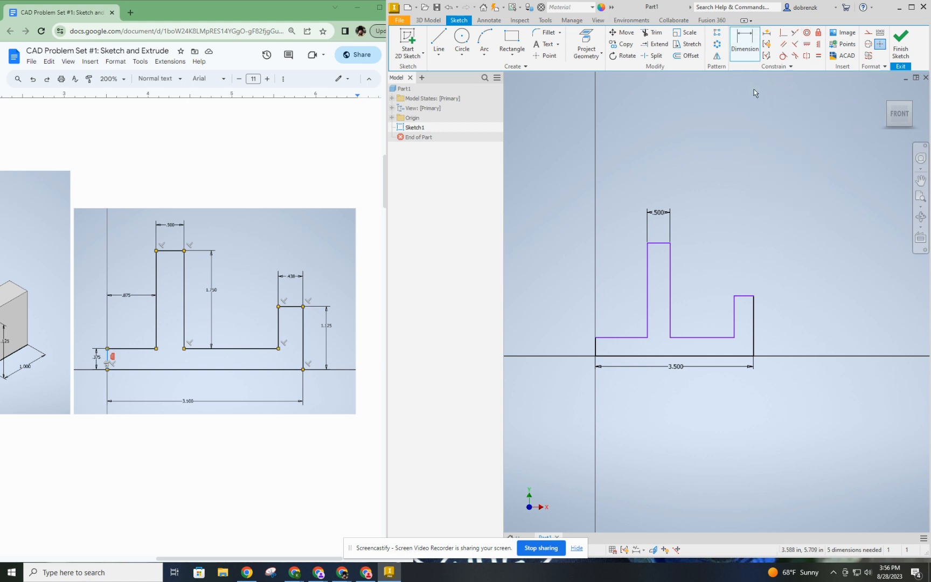
{"action": "left_click", "coordinate": [754, 311]}
{"action": "left_click", "coordinate": [785, 316]}
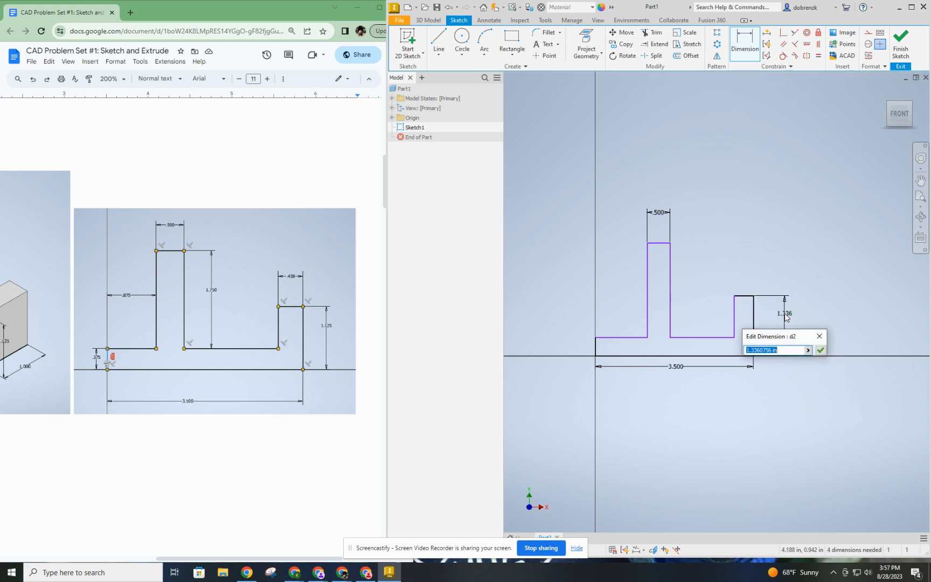
{"action": "type", "text": "1.125"}
{"action": "key", "text": "Return"}
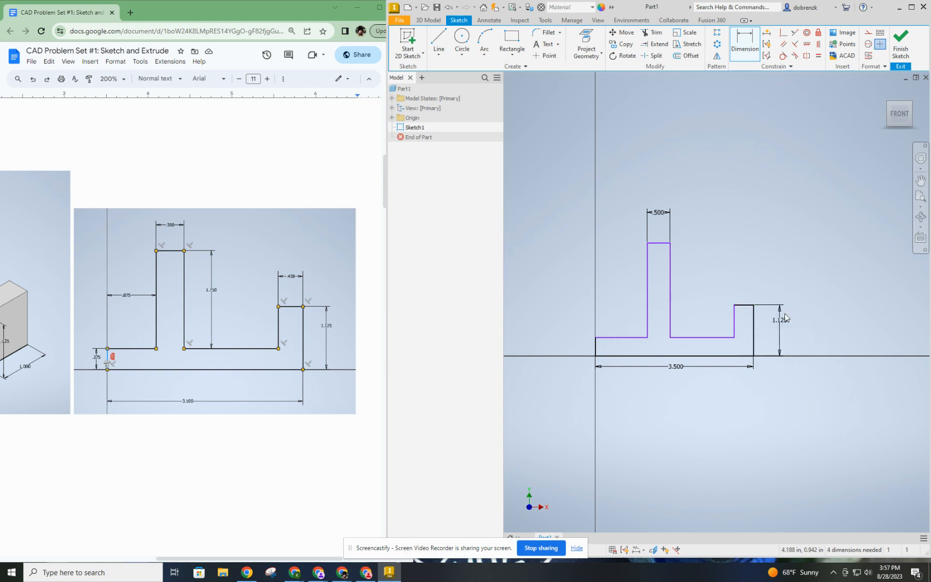
Step: Dimension the top edge of the short upright and set its width to .438 in
{"action": "left_click", "coordinate": [738, 305]}
{"action": "left_click", "coordinate": [745, 275]}
{"action": "type", "text": ".438"}
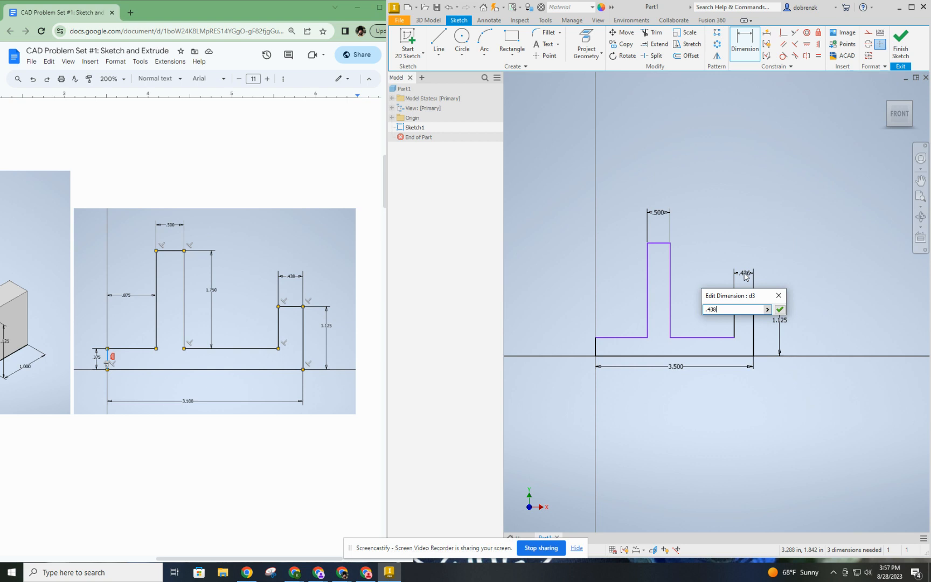
{"action": "left_click", "coordinate": [780, 310]}
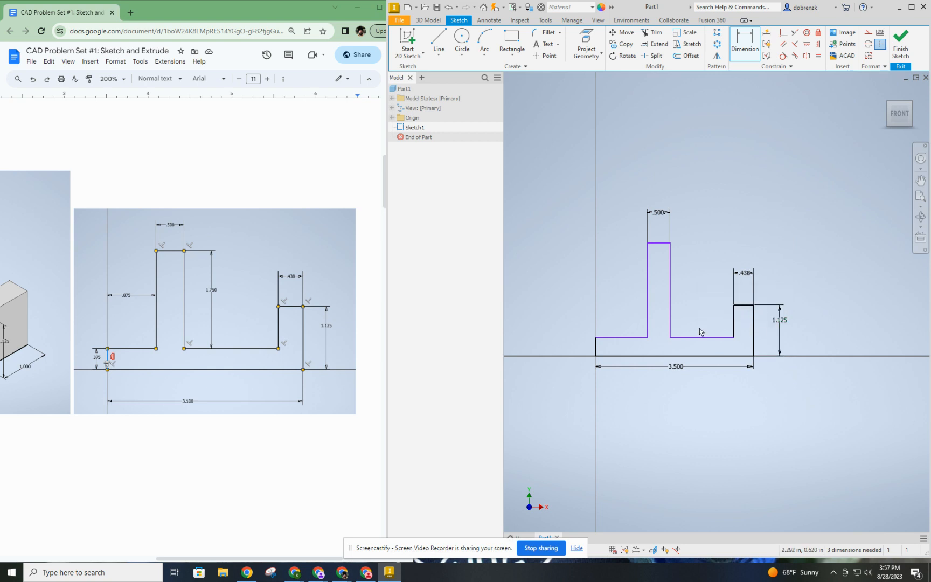
{"action": "left_click", "coordinate": [705, 344]}
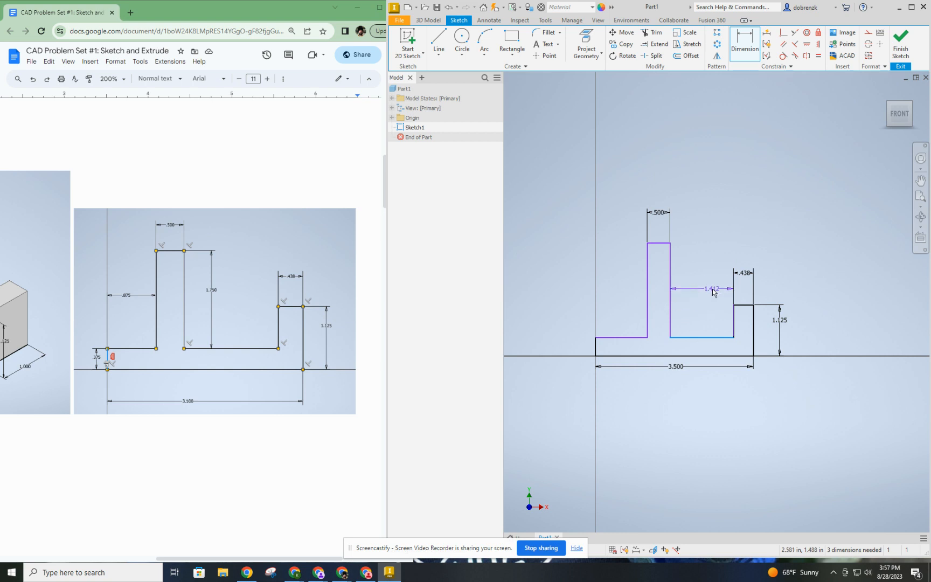
{"action": "key", "text": "Escape"}
{"action": "key", "text": "Escape"}
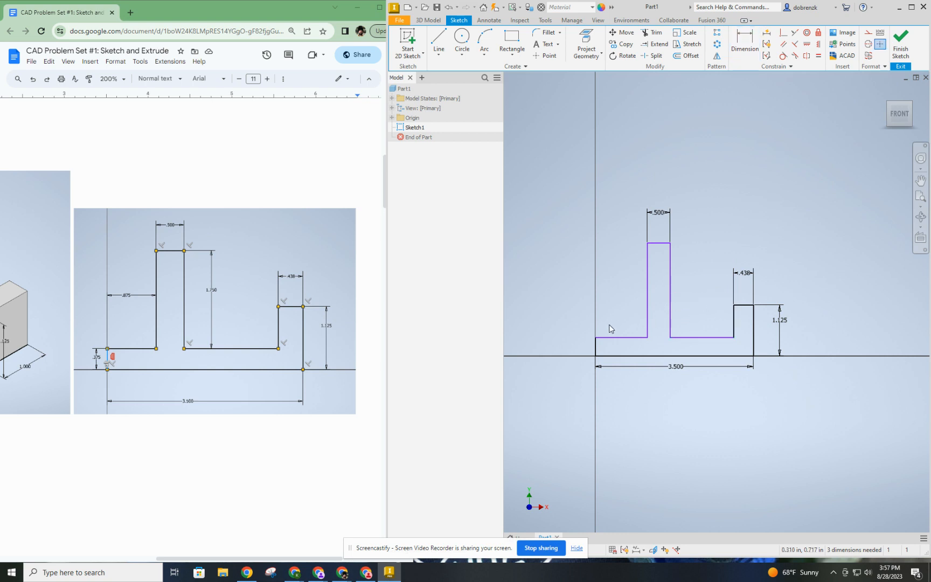
{"action": "left_click", "coordinate": [596, 345]}
{"action": "left_click", "coordinate": [754, 46]}
{"action": "left_click", "coordinate": [596, 346]}
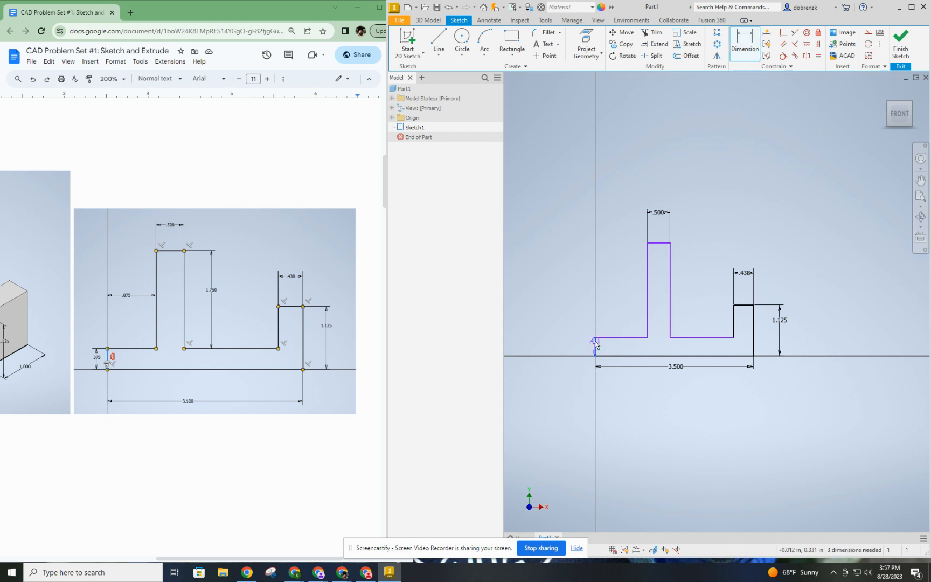
{"action": "left_click", "coordinate": [734, 315]}
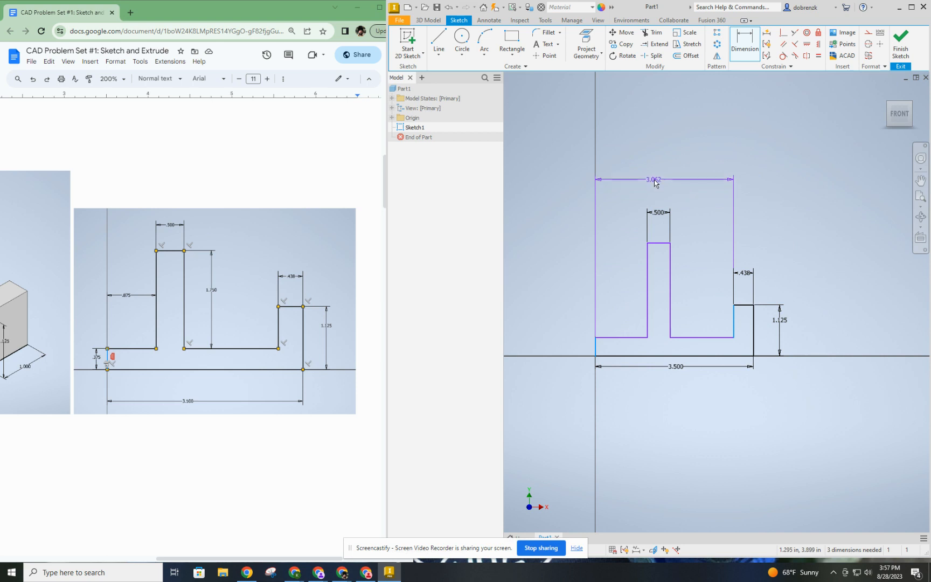
{"action": "key", "text": "Escape"}
Step: Dimension the tall upright's vertical edge facing the short upright and set its height to 1.75 in
{"action": "left_click", "coordinate": [745, 42]}
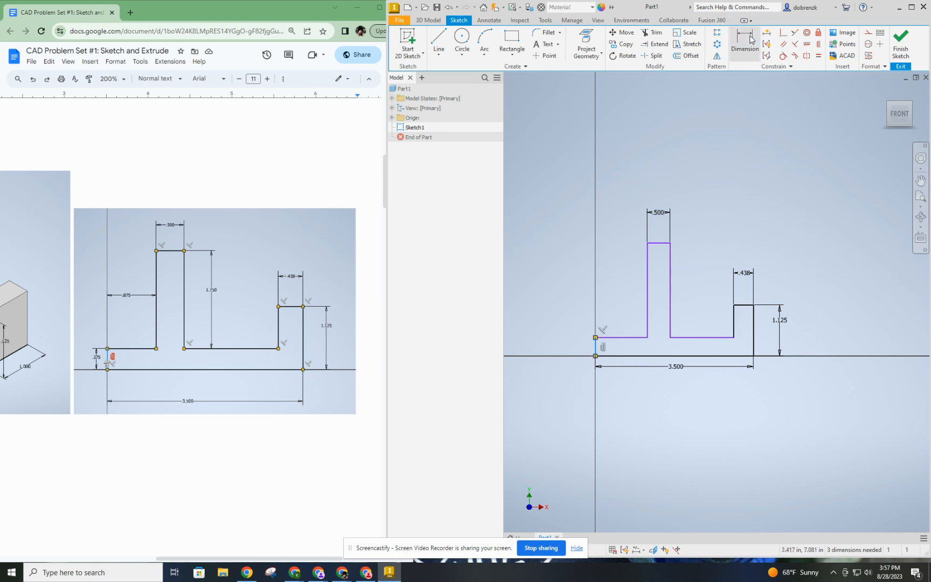
{"action": "left_click", "coordinate": [671, 262]}
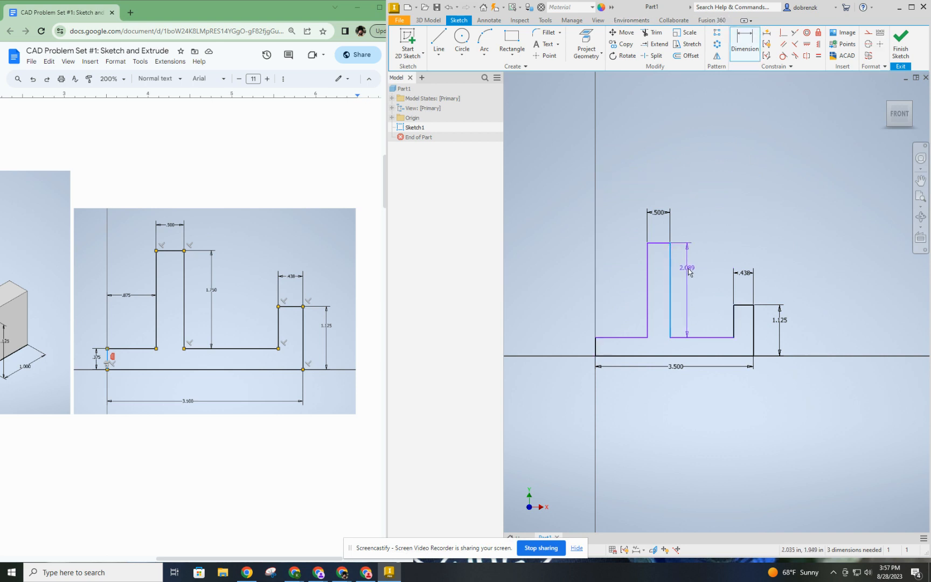
{"action": "left_click", "coordinate": [692, 270]}
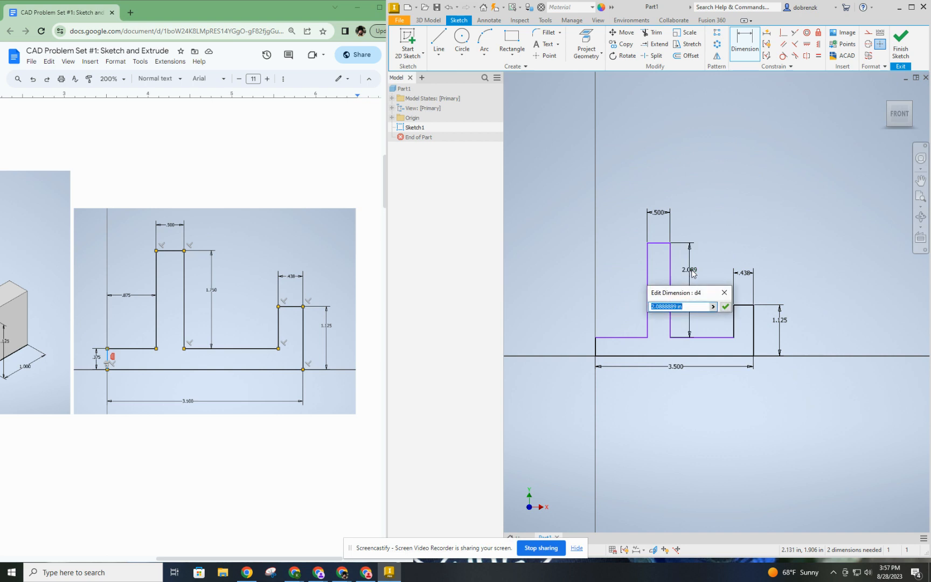
{"action": "type", "text": "1.75"}
{"action": "left_click", "coordinate": [725, 306]}
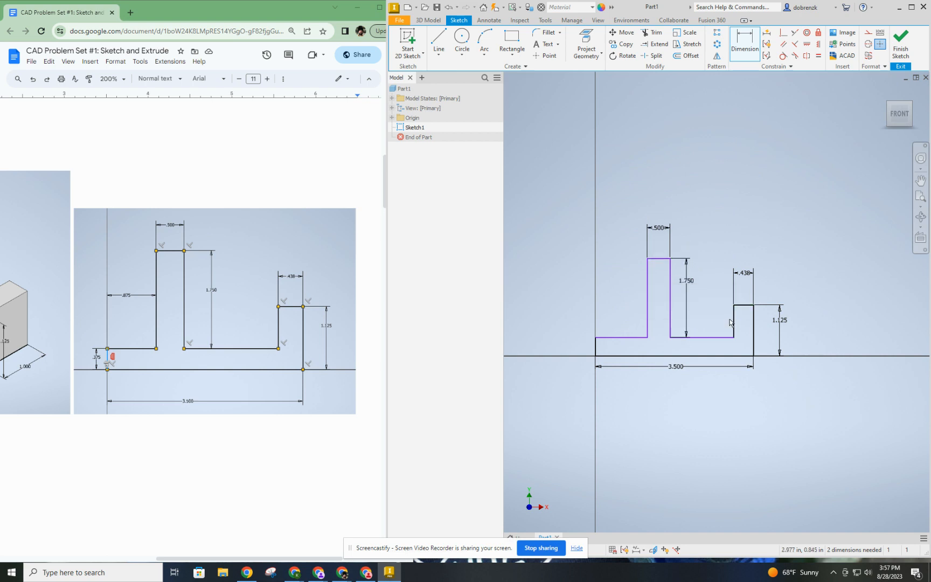
Step: Dimension the horizontal ledge between the origin side and the tall upright, setting its length to .875 in
{"action": "left_click", "coordinate": [613, 338]}
{"action": "left_click", "coordinate": [613, 290]}
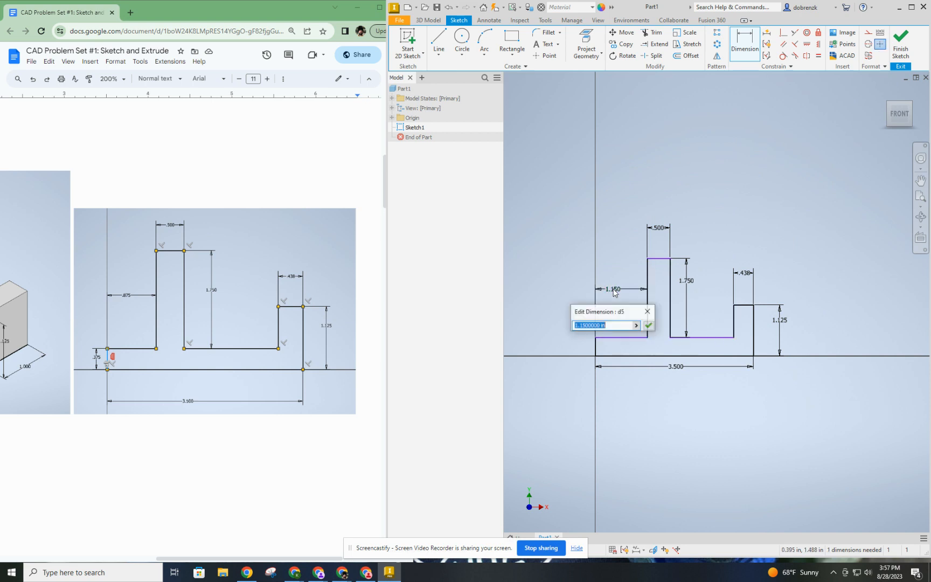
{"action": "type", "text": "."}
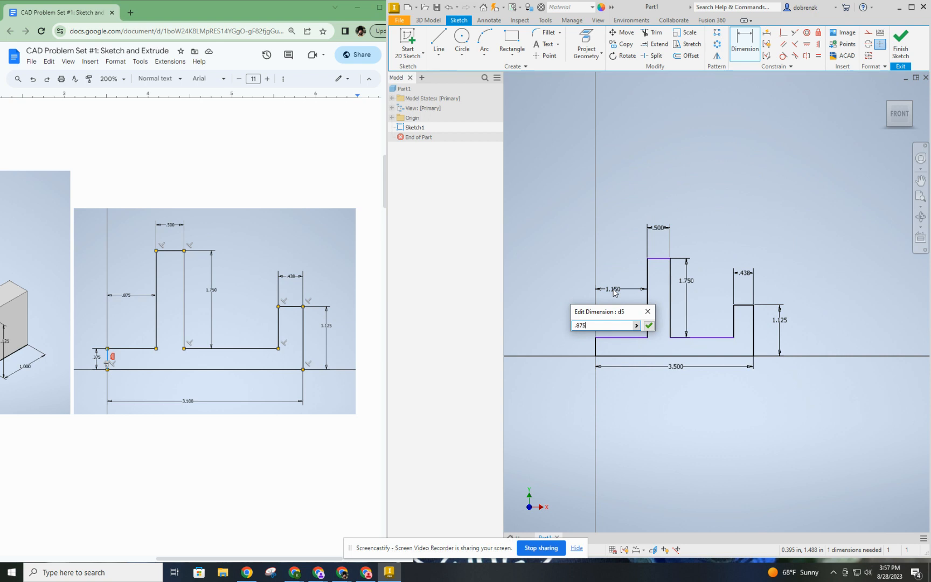
{"action": "type", "text": "875"}
{"action": "key", "text": "Return"}
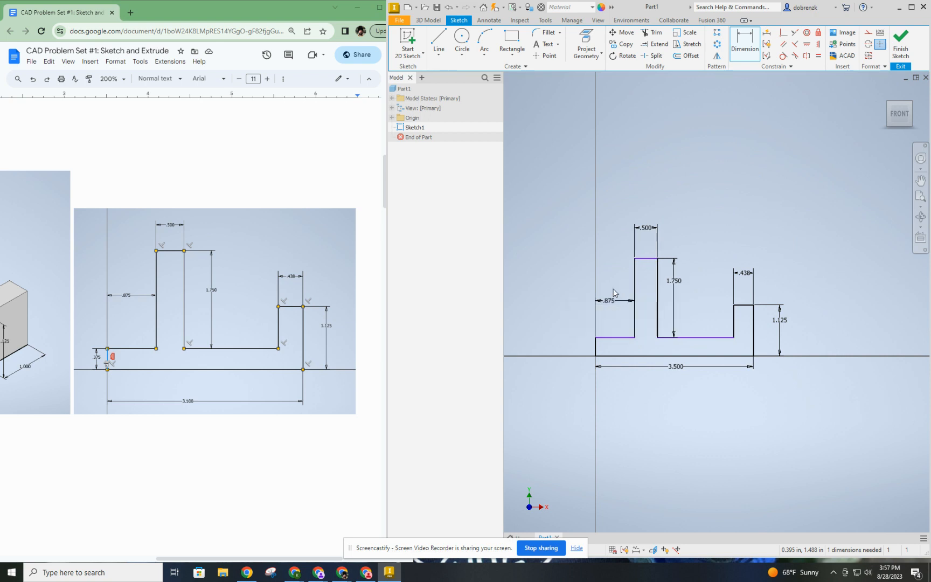
{"action": "double_click", "coordinate": [739, 275]}
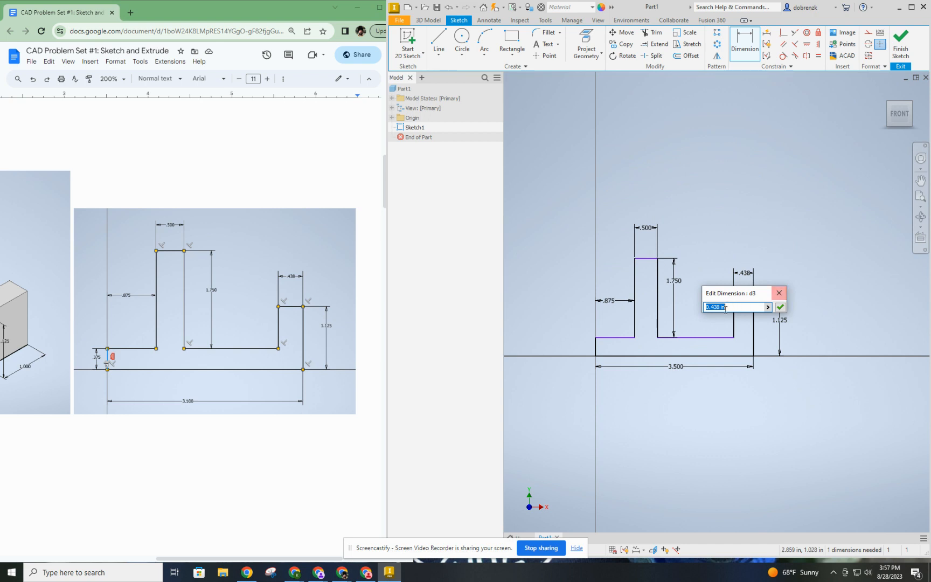
{"action": "left_click", "coordinate": [779, 292]}
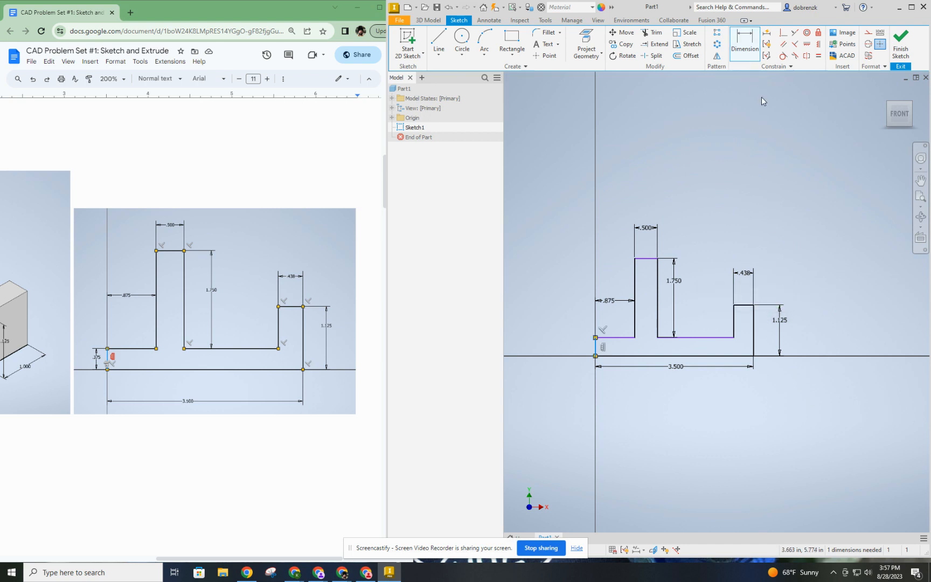
{"action": "left_click", "coordinate": [749, 47]}
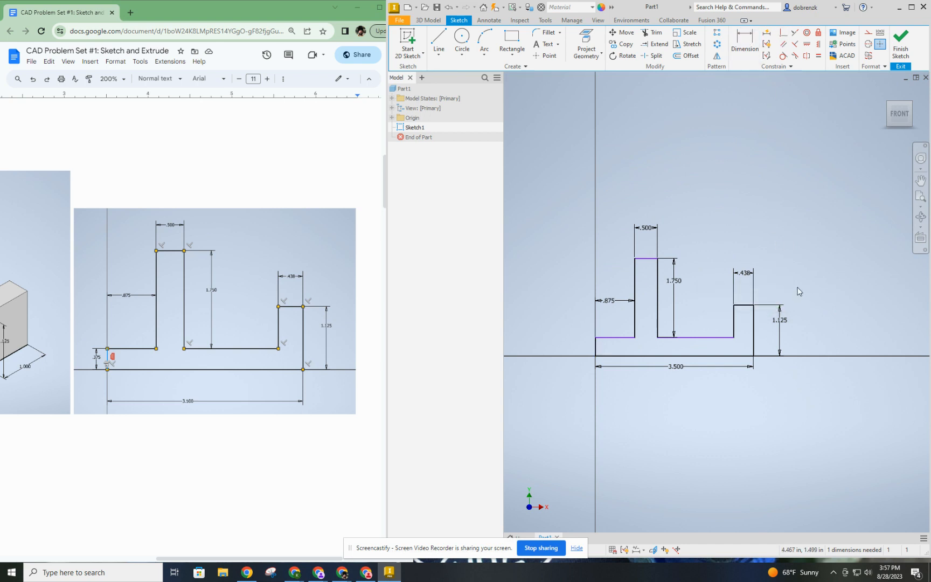
{"action": "double_click", "coordinate": [743, 272]}
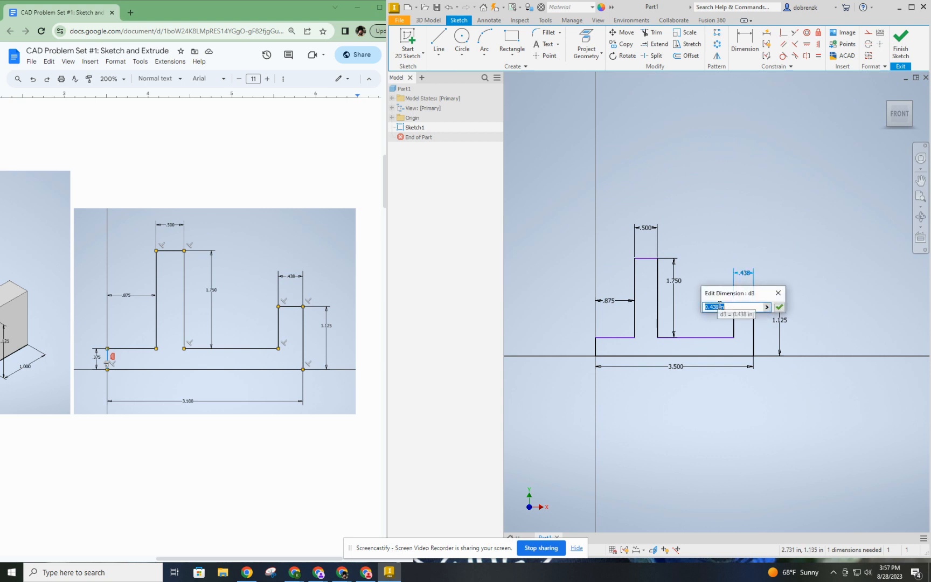
{"action": "left_click", "coordinate": [778, 292]}
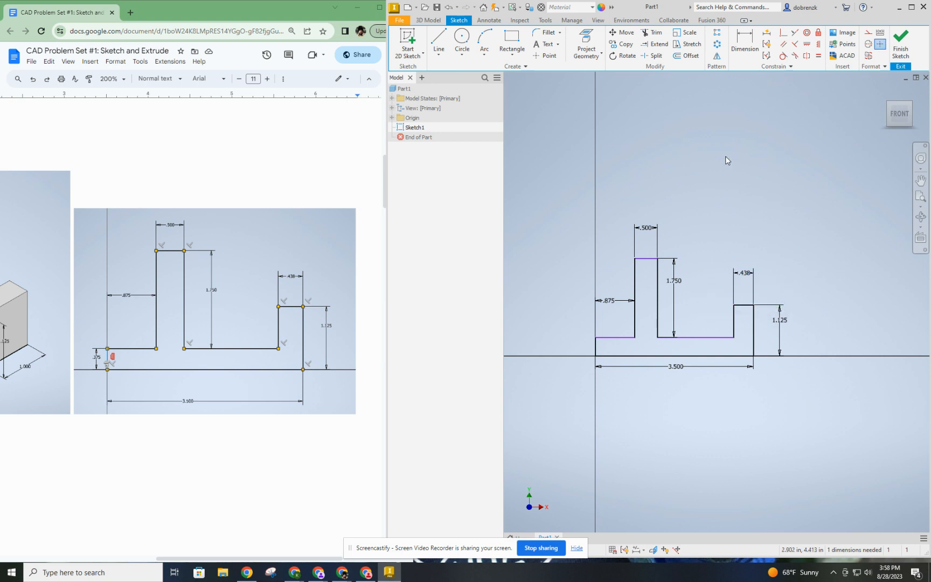
Step: Dimension the distance between the origin-side ledge and the base line, and set the base thickness to .375 in
{"action": "left_click", "coordinate": [749, 40]}
{"action": "left_click", "coordinate": [616, 338]}
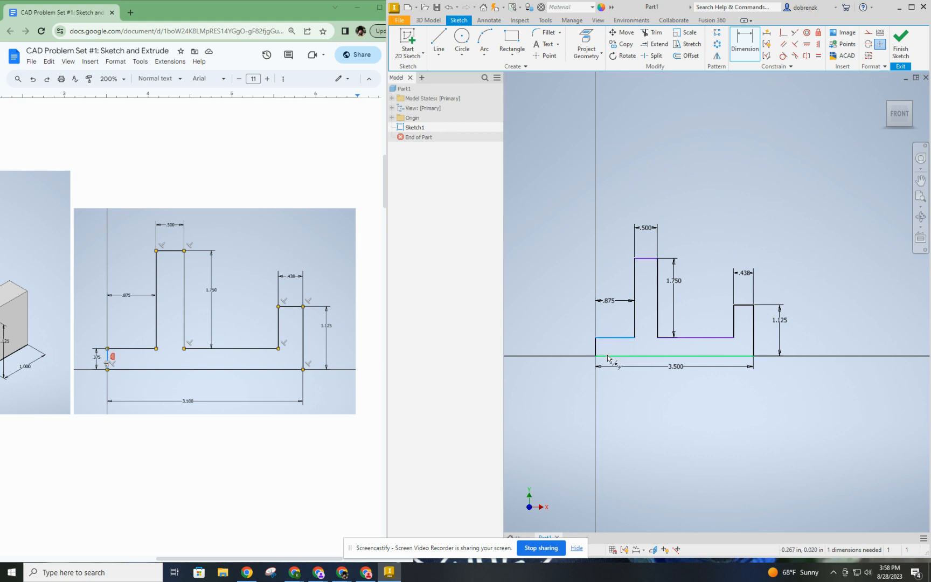
{"action": "left_click", "coordinate": [597, 353]}
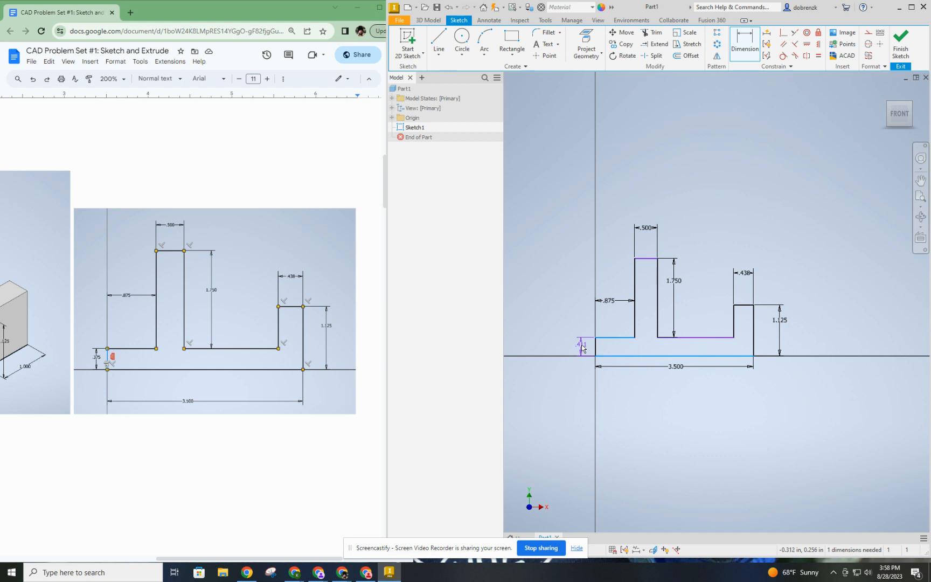
{"action": "left_click", "coordinate": [583, 349]}
{"action": "double_click", "coordinate": [581, 345]}
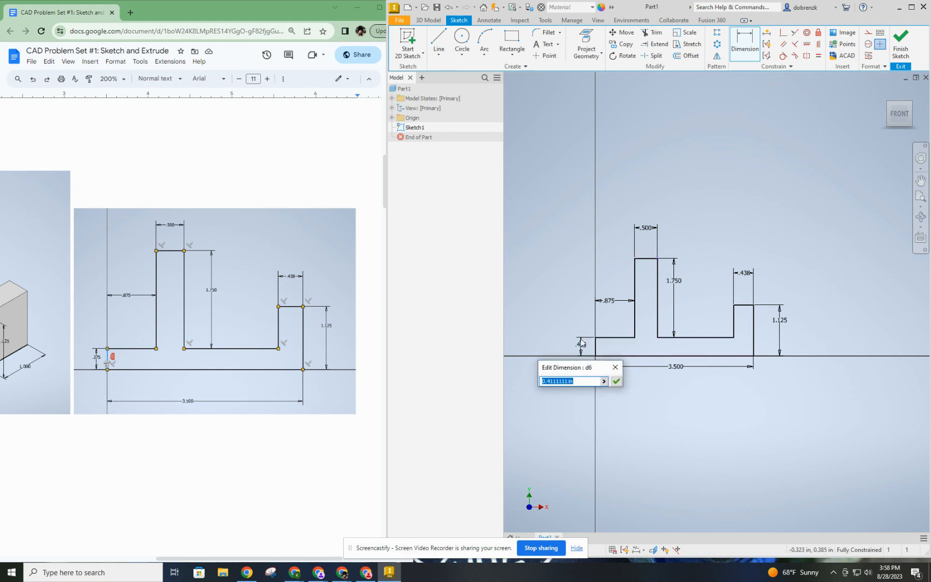
{"action": "type", "text": ".375"}
{"action": "key", "text": "Return"}
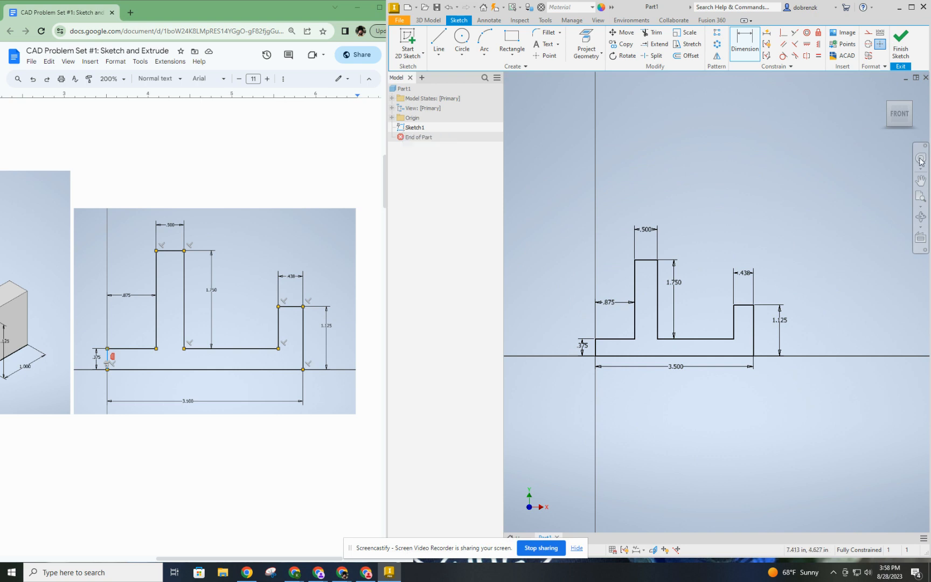
Step: Finish the sketch and extrude its profile 1 in in the flipped direction, behind the sketch plane
{"action": "left_click", "coordinate": [901, 43]}
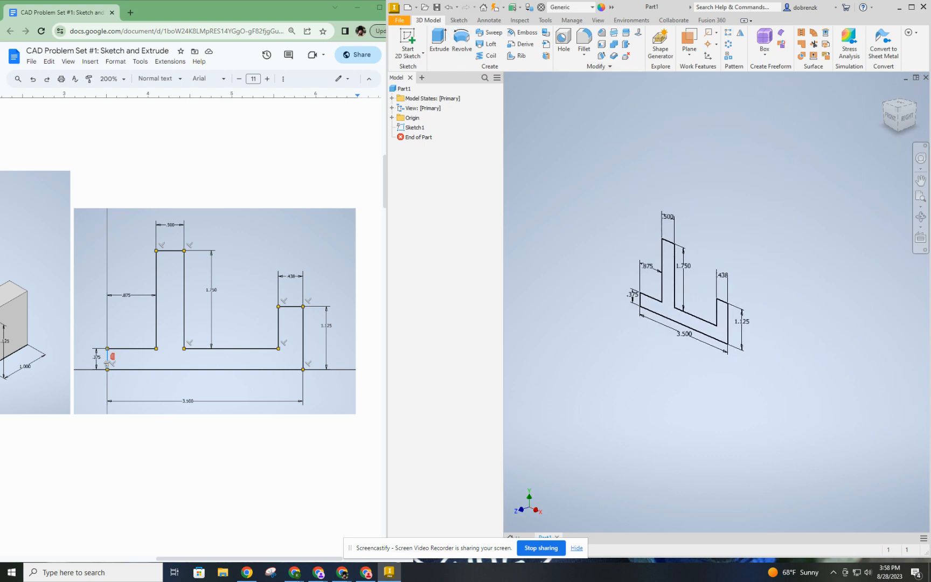
{"action": "left_click_drag", "start_coordinate": [244, 559], "coordinate": [109, 562]}
{"action": "left_click", "coordinate": [440, 42]}
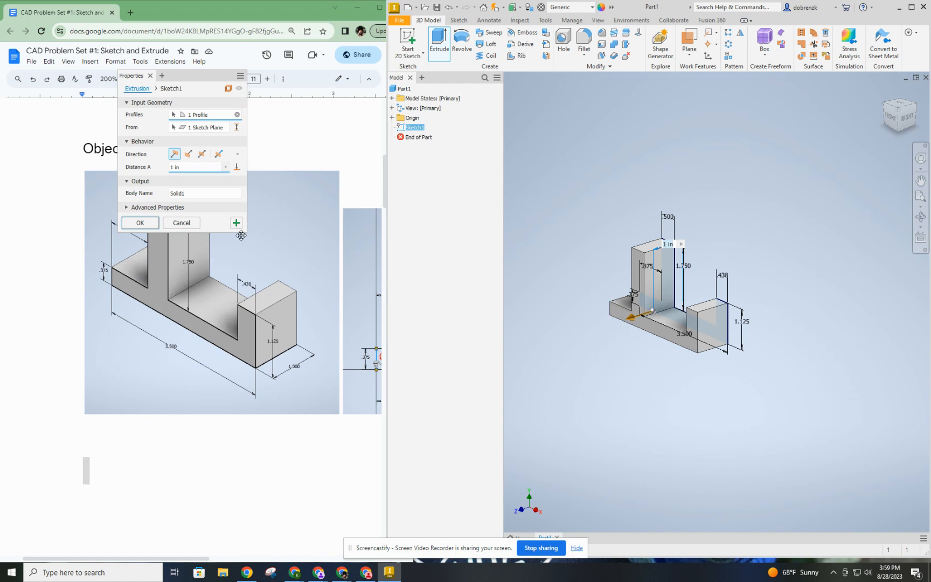
{"action": "left_click", "coordinate": [188, 156]}
{"action": "left_click", "coordinate": [175, 156]}
{"action": "left_click", "coordinate": [189, 155]}
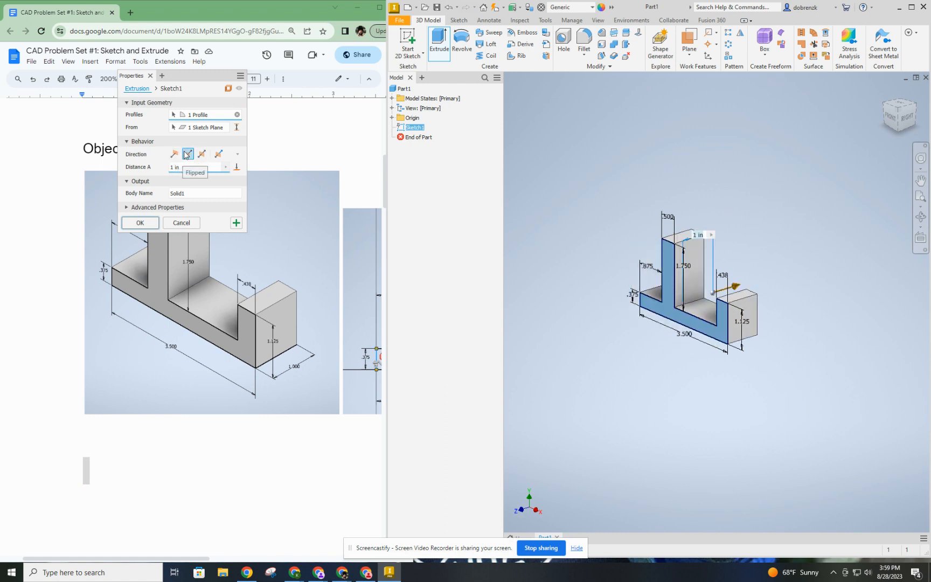
{"action": "left_click", "coordinate": [175, 155]}
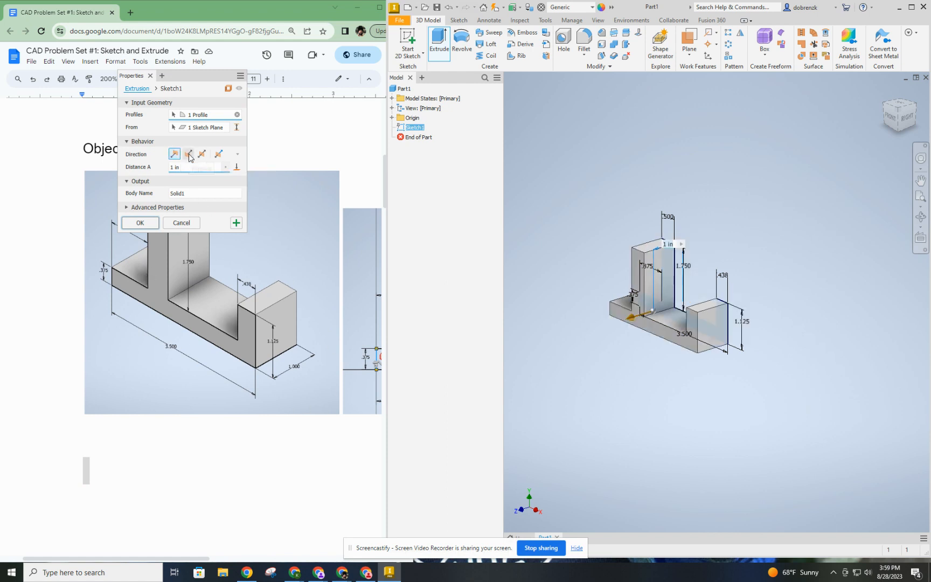
{"action": "left_click", "coordinate": [189, 156]}
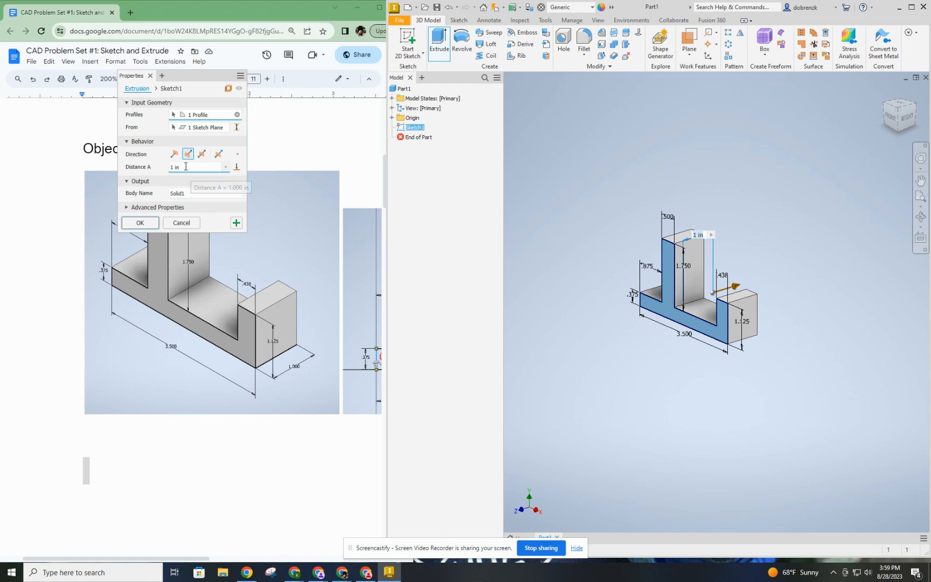
{"action": "left_click", "coordinate": [174, 154]}
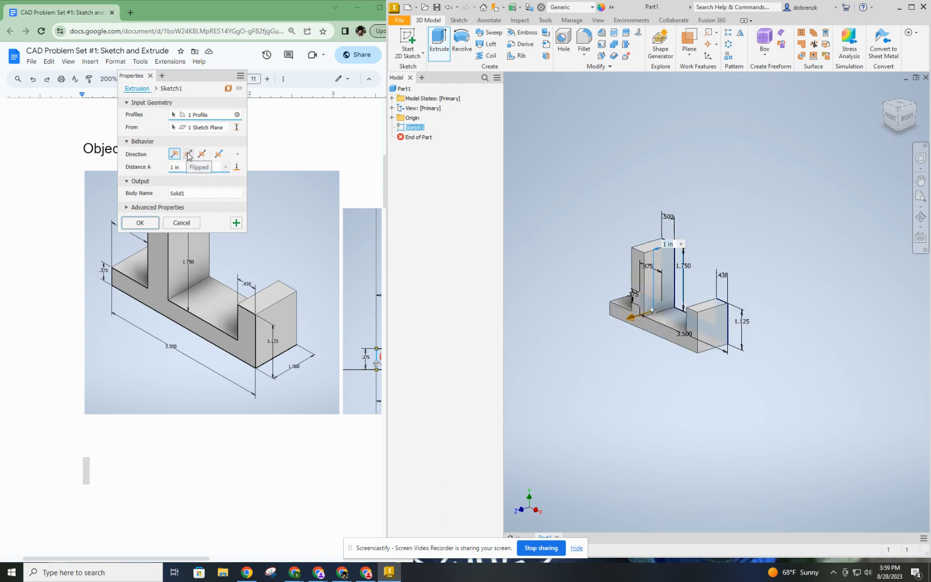
{"action": "left_click", "coordinate": [189, 155]}
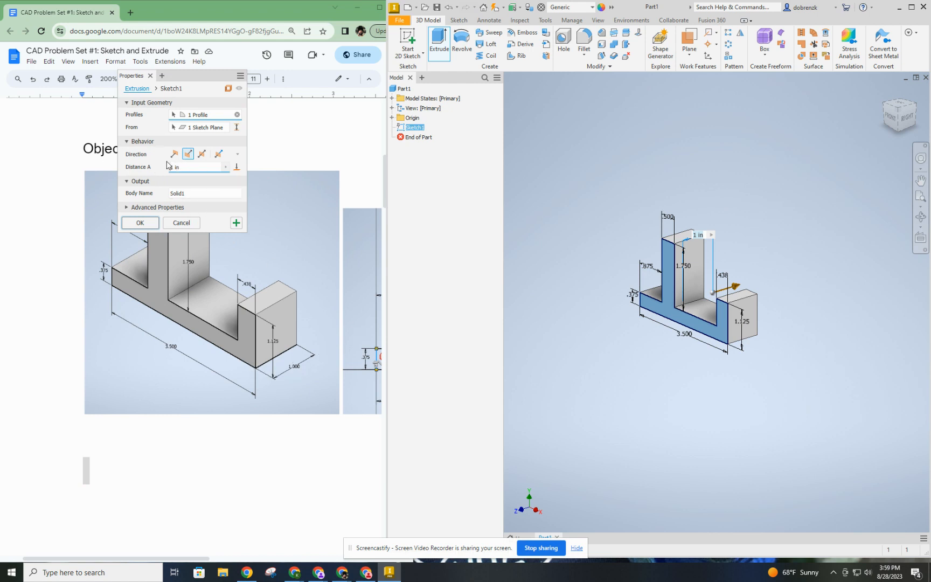
{"action": "left_click", "coordinate": [140, 223]}
Step: Make the extrusion's profile sketch visible on the solid with its dimensions and hide it again
{"action": "scroll", "coordinate": [725, 325], "scroll_direction": "down", "scroll_amount": 5}
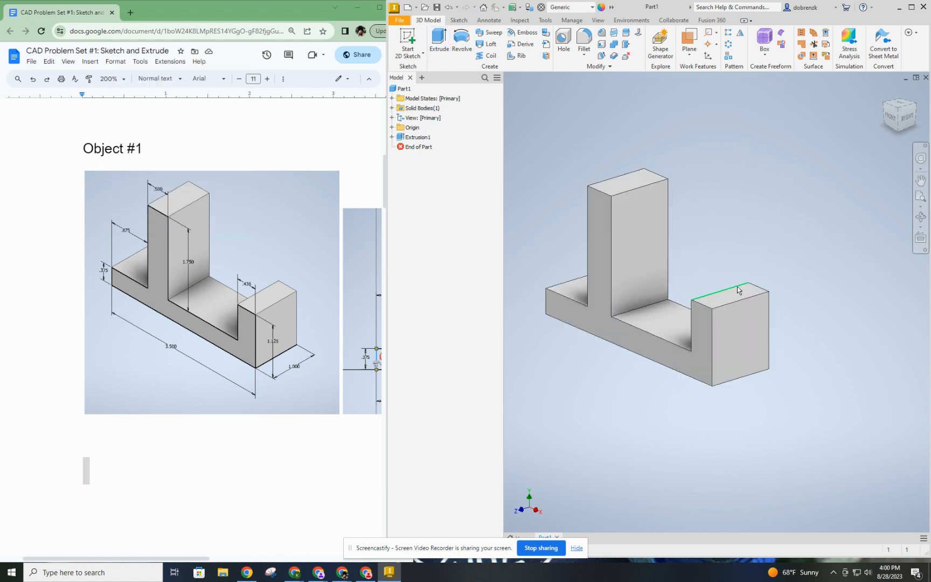
{"action": "middle_click_drag", "start_coordinate": [725, 325], "coordinate": [742, 331]}
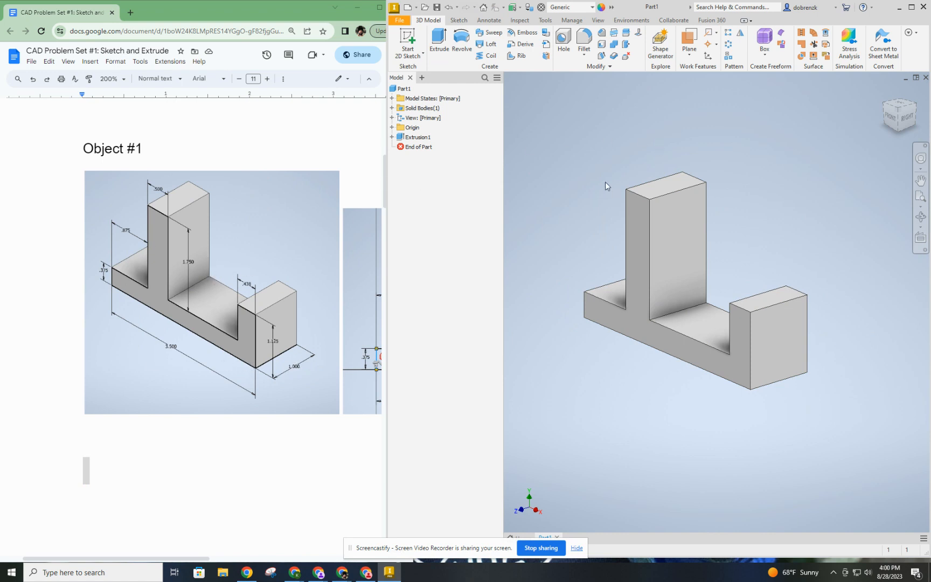
{"action": "left_click", "coordinate": [392, 137]}
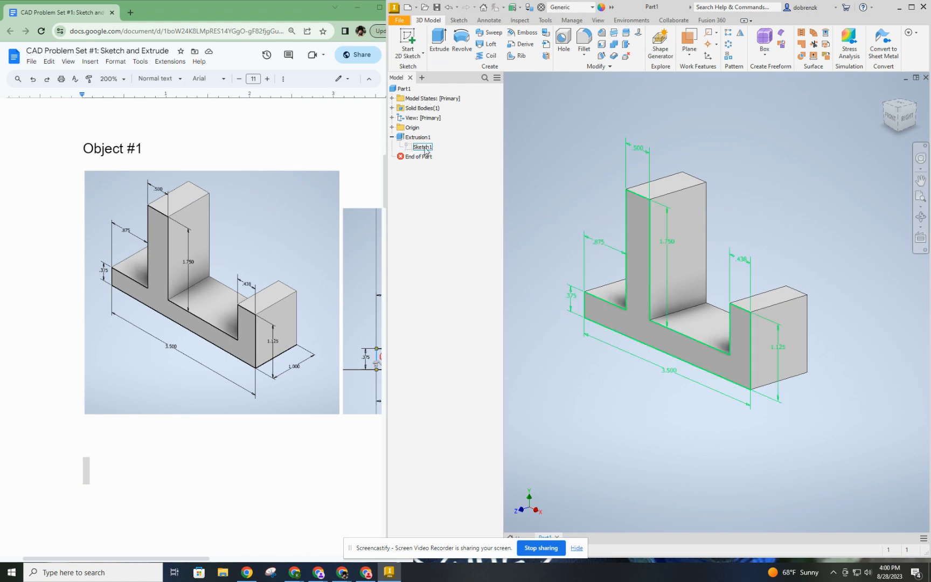
{"action": "right_click", "coordinate": [425, 148]}
{"action": "left_click", "coordinate": [468, 278]}
{"action": "right_click", "coordinate": [425, 149]}
{"action": "left_click", "coordinate": [414, 206]}
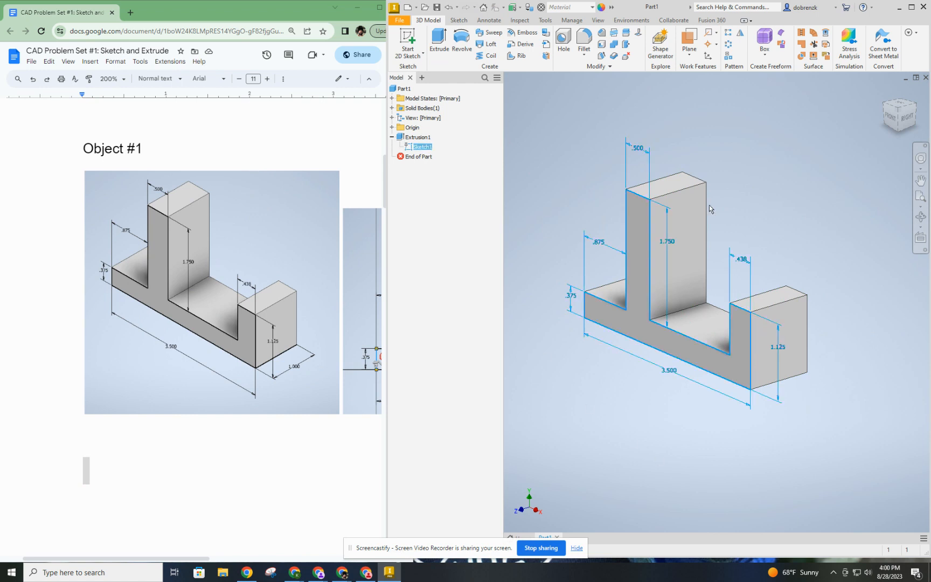
{"action": "right_click", "coordinate": [424, 149]}
{"action": "left_click", "coordinate": [443, 273]}
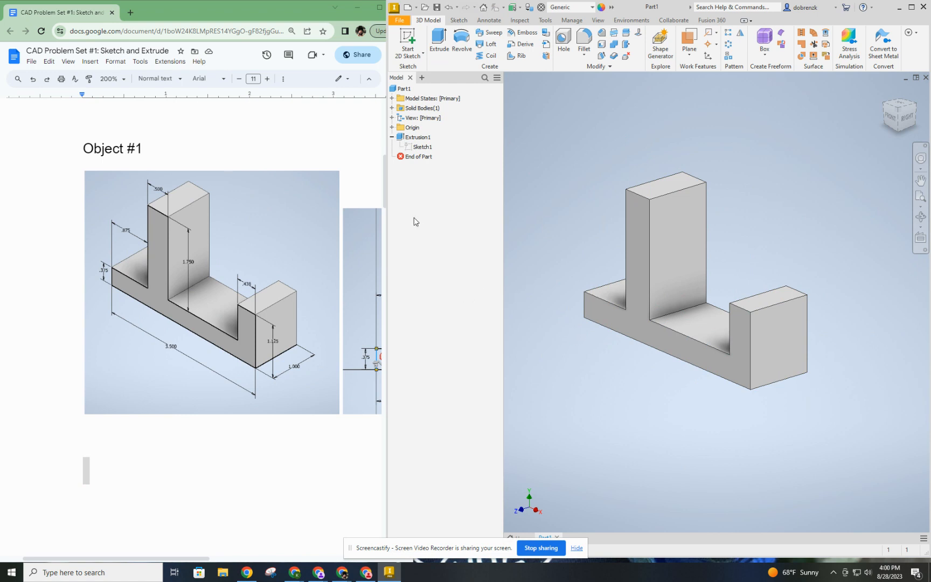
{"action": "left_click", "coordinate": [392, 138]}
Step: Set the top-front-right isometric view as the home view with Fit to View, and test it by returning home from a rotated view
{"action": "left_click", "coordinate": [899, 113]}
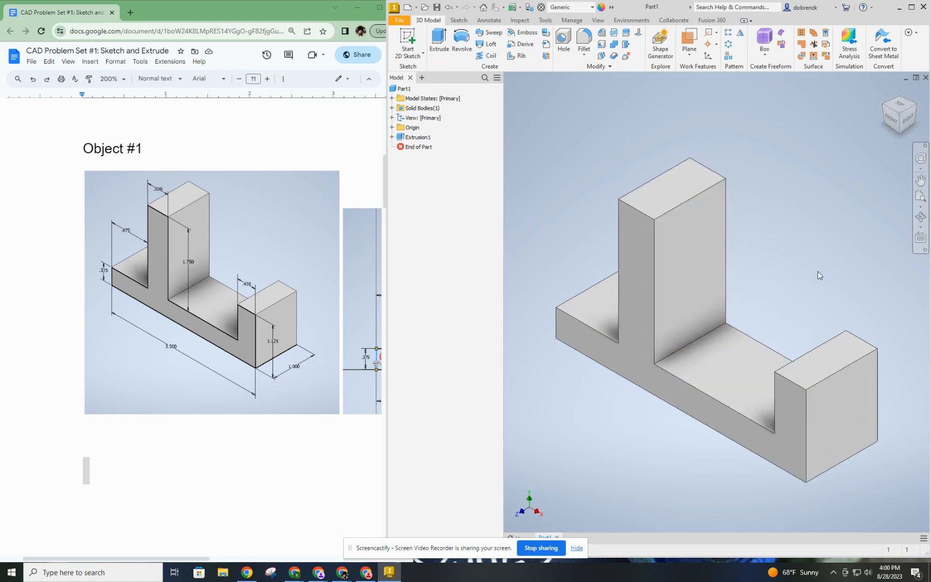
{"action": "mouse_move", "coordinate": [717, 302]}
{"action": "middle_mouse_down", "text": "shift"}
{"action": "mouse_move", "coordinate": [674, 374]}
{"action": "mouse_move", "coordinate": [690, 393]}
{"action": "middle_mouse_up", "text": "shift"}
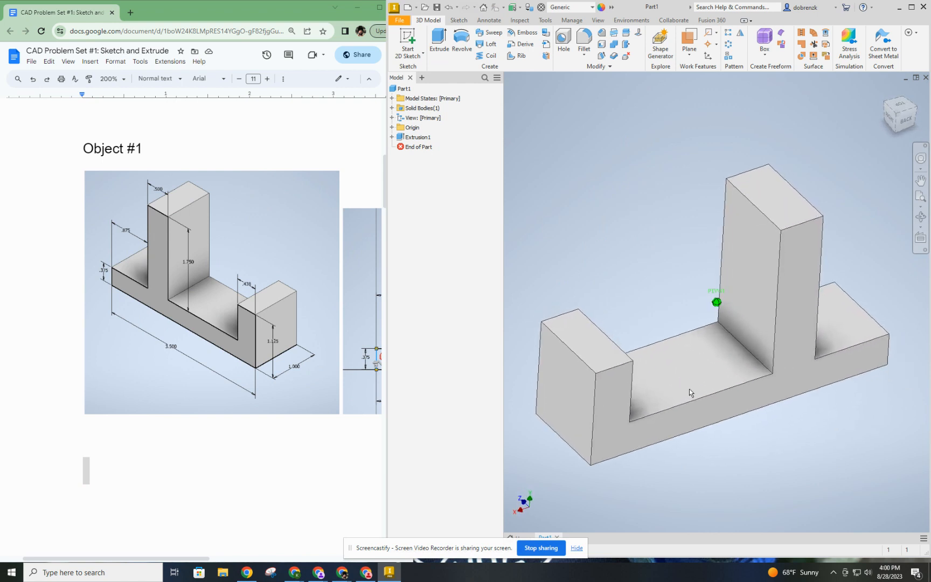
{"action": "left_click", "coordinate": [886, 92]}
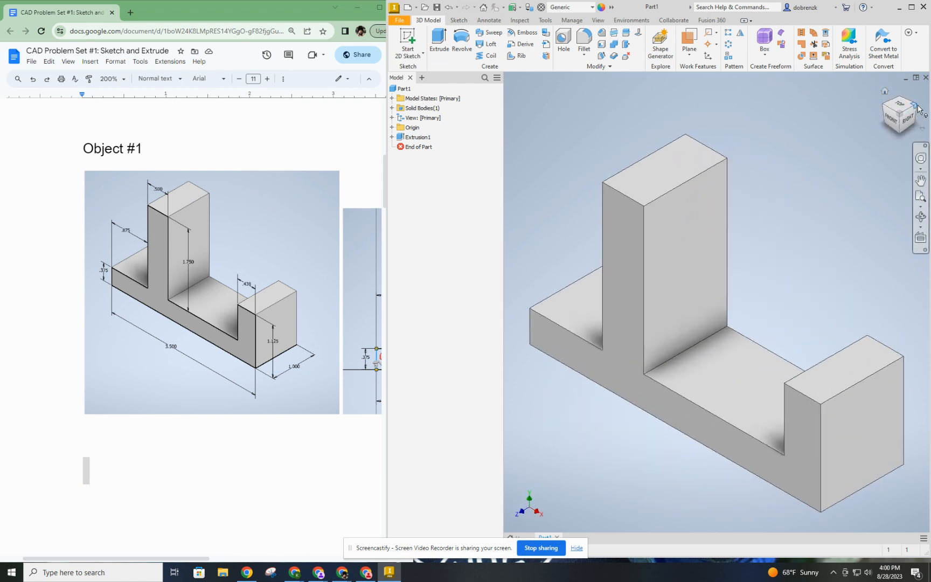
{"action": "left_click", "coordinate": [914, 112]}
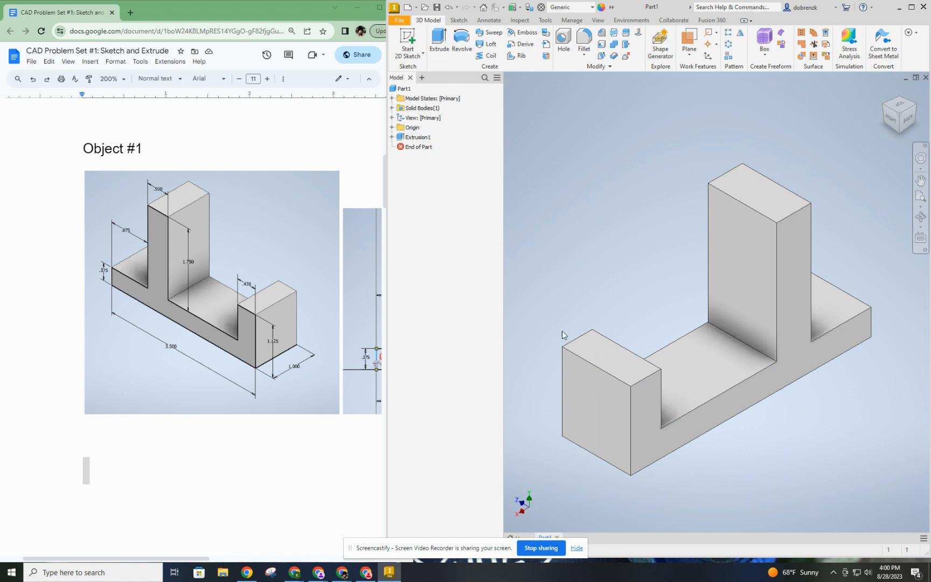
{"action": "mouse_move", "coordinate": [885, 108]}
{"action": "left_mouse_down"}
{"action": "mouse_move", "coordinate": [513, 123]}
{"action": "mouse_move", "coordinate": [535, 96]}
{"action": "mouse_move", "coordinate": [578, 93]}
{"action": "mouse_move", "coordinate": [537, 235]}
{"action": "left_mouse_up"}
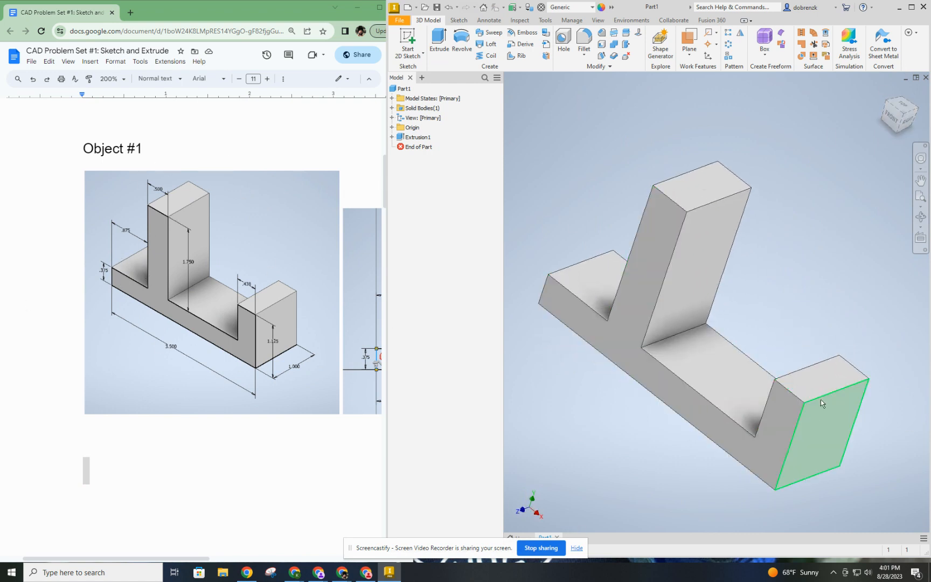
{"action": "left_click", "coordinate": [903, 121]}
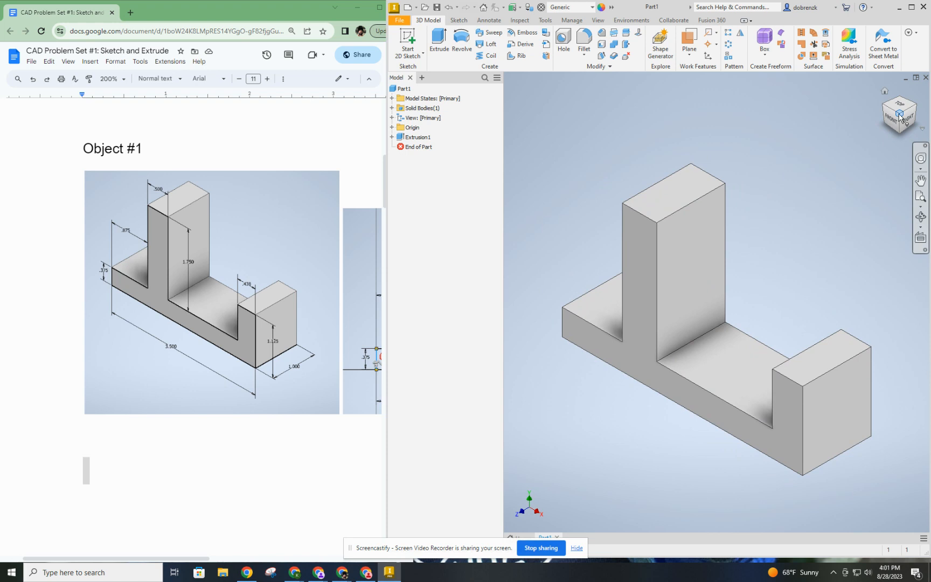
{"action": "left_click", "coordinate": [923, 132]}
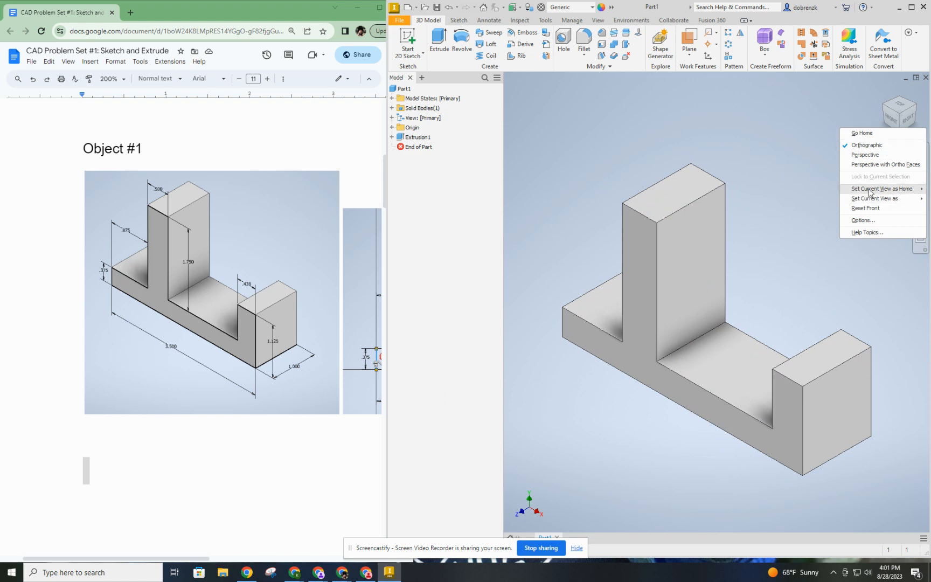
{"action": "mouse_move", "coordinate": [892, 192]}
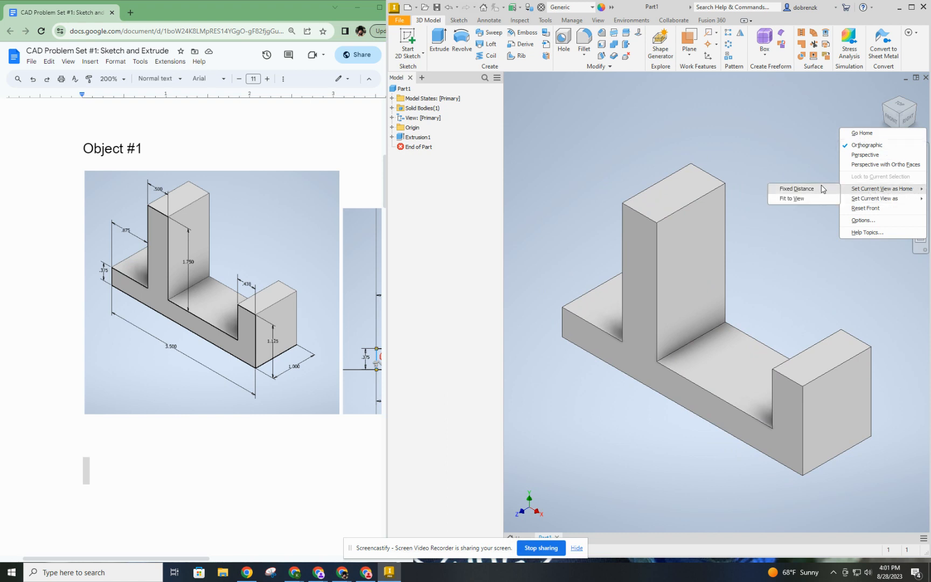
{"action": "left_click", "coordinate": [801, 200]}
{"action": "mouse_move", "coordinate": [776, 285]}
{"action": "middle_mouse_down", "text": "shift"}
{"action": "mouse_move", "coordinate": [750, 264]}
{"action": "mouse_move", "coordinate": [812, 363]}
{"action": "mouse_move", "coordinate": [600, 152]}
{"action": "mouse_move", "coordinate": [825, 124]}
{"action": "middle_mouse_up", "text": "shift"}
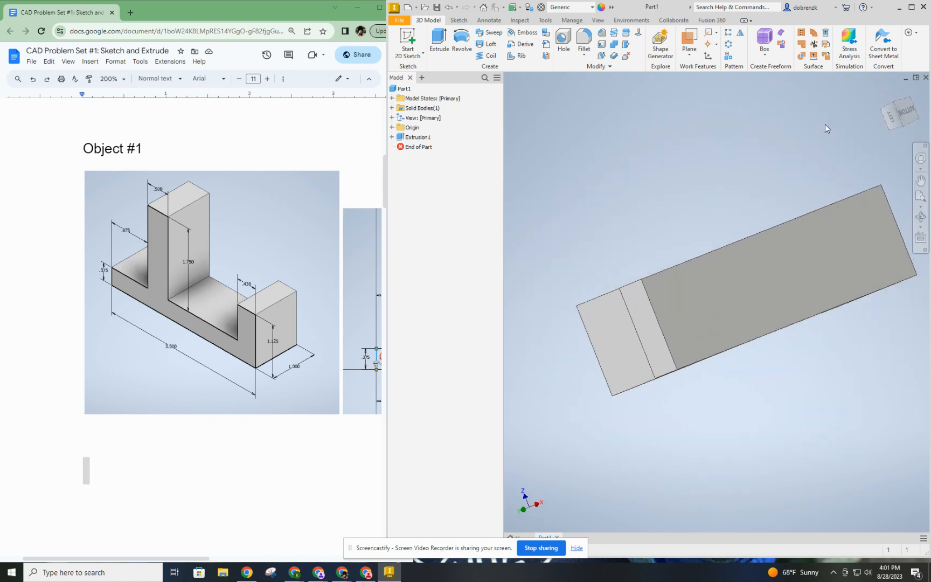
{"action": "left_click", "coordinate": [884, 90]}
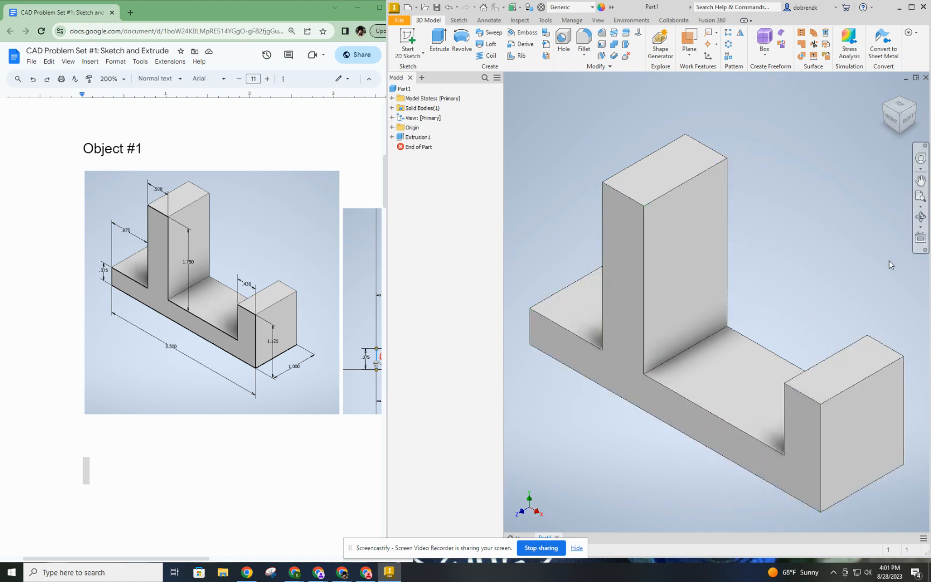
{"action": "left_click", "coordinate": [400, 22]}
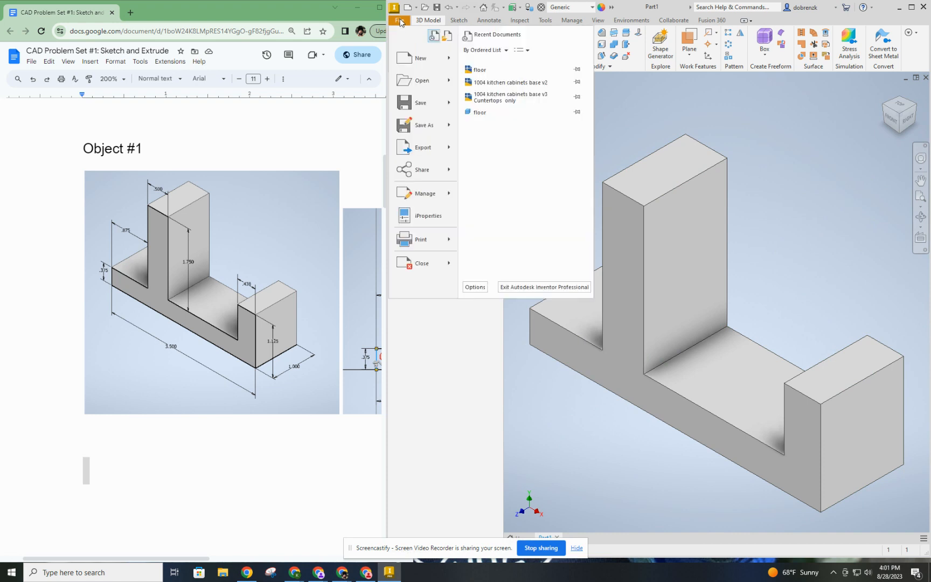
{"action": "left_click", "coordinate": [421, 127]}
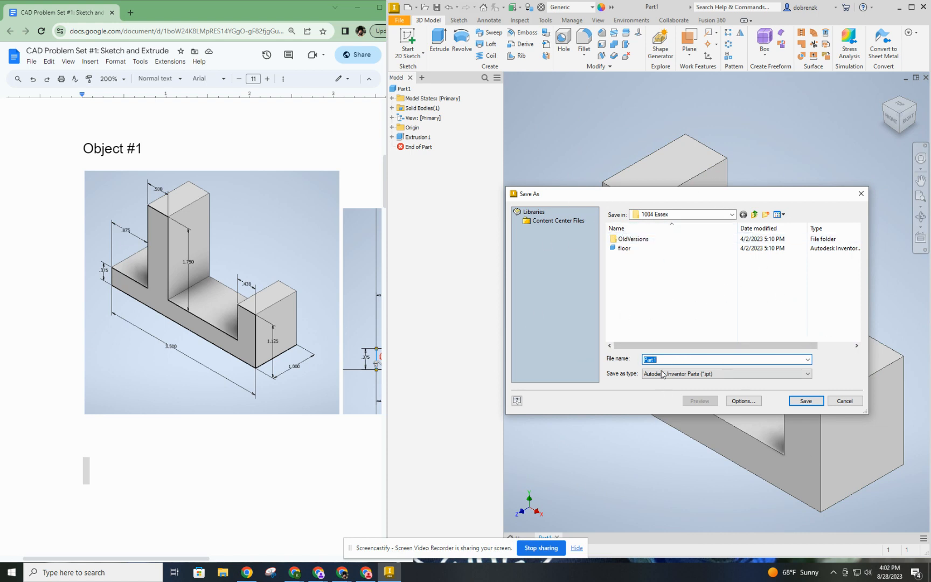
{"action": "left_click", "coordinate": [846, 401]}
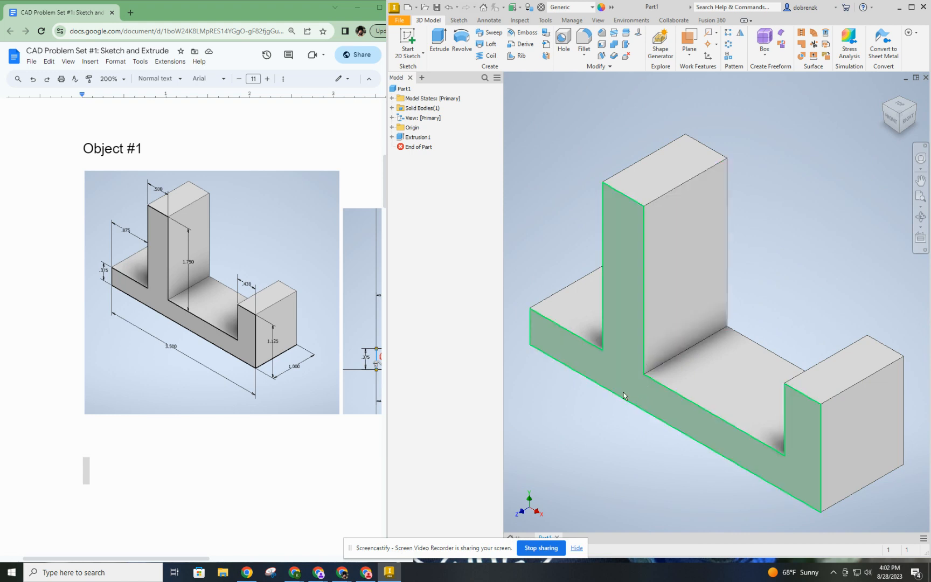
{"action": "mouse_move", "coordinate": [639, 411]}
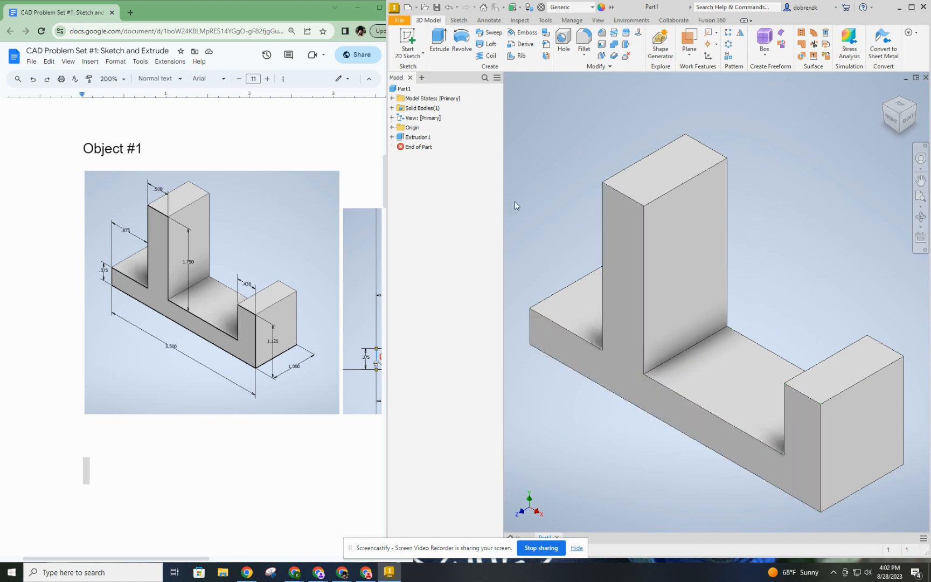
{"action": "left_click", "coordinate": [404, 22]}
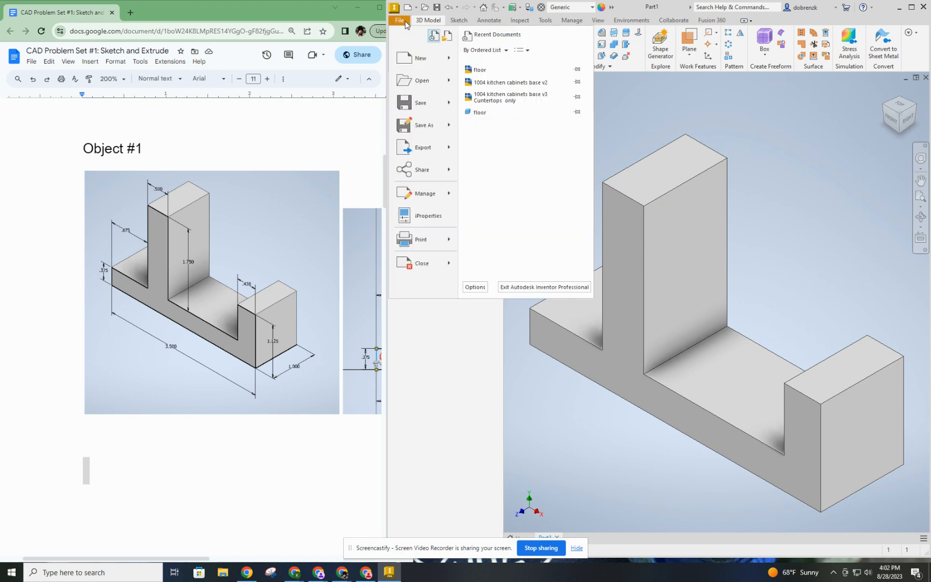
{"action": "left_click", "coordinate": [622, 453]}
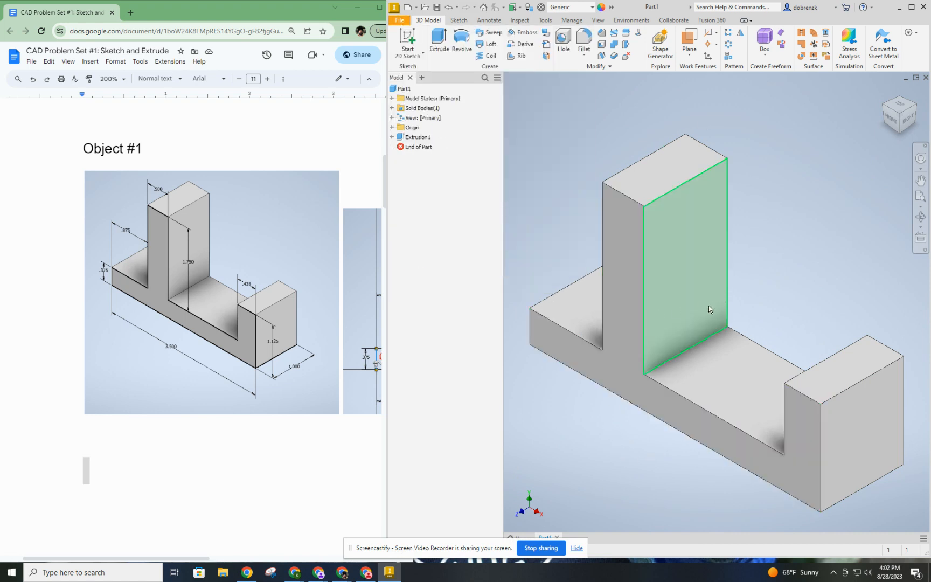
{"action": "mouse_move", "coordinate": [725, 323]}
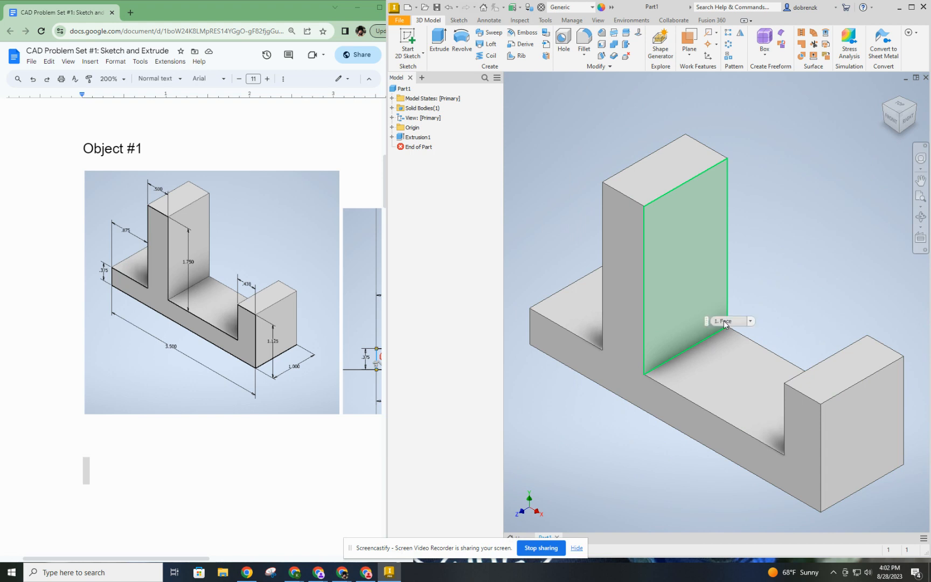